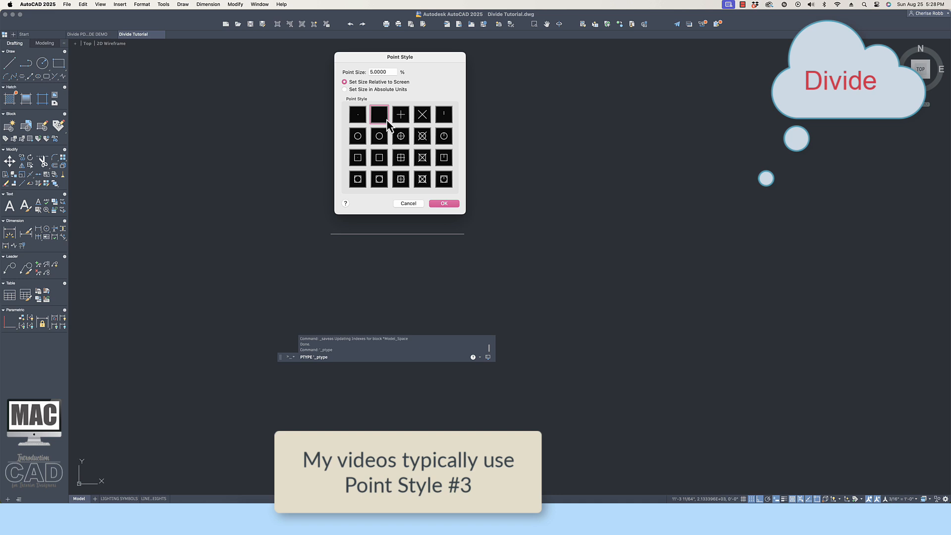
# Set the drawing's point style to the X marker, keeping the size relative to the screen
pyautogui.click(359, 114)
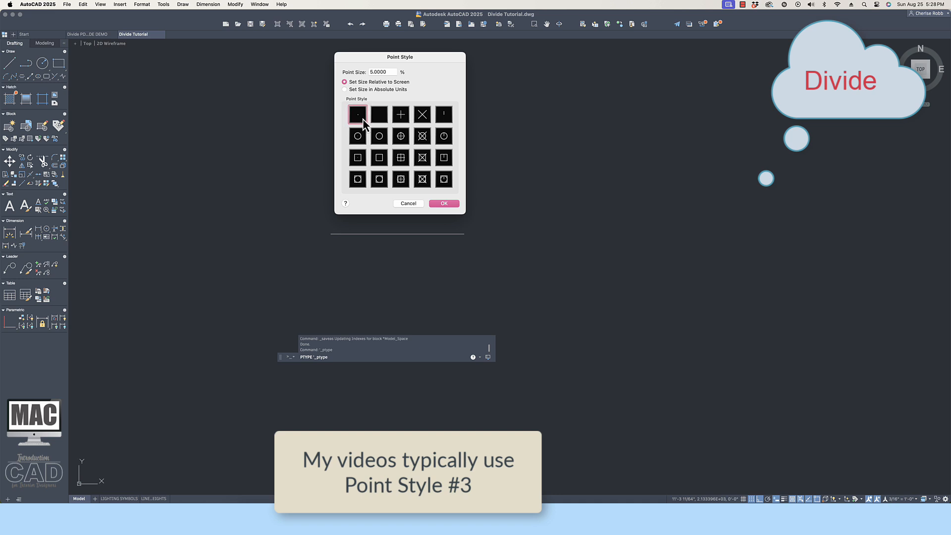
pyautogui.click(422, 119)
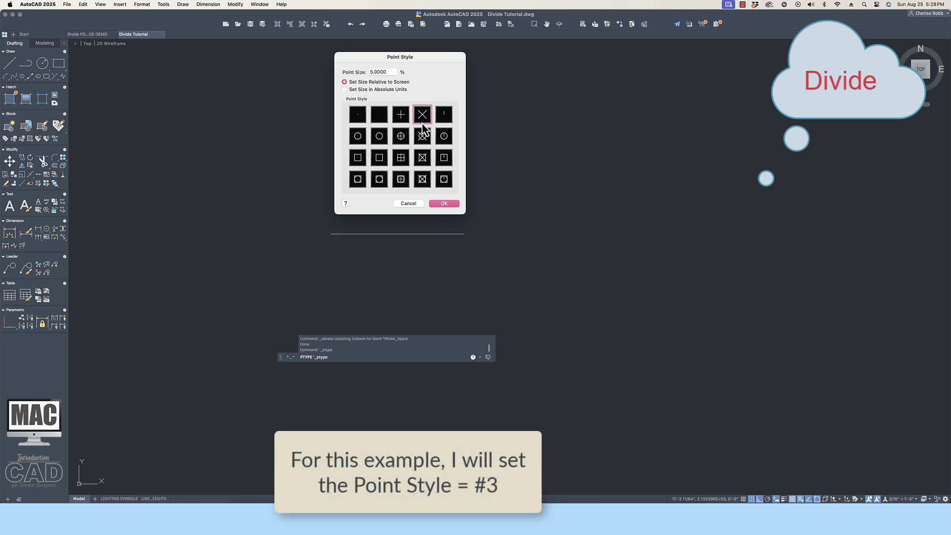
pyautogui.click(446, 206)
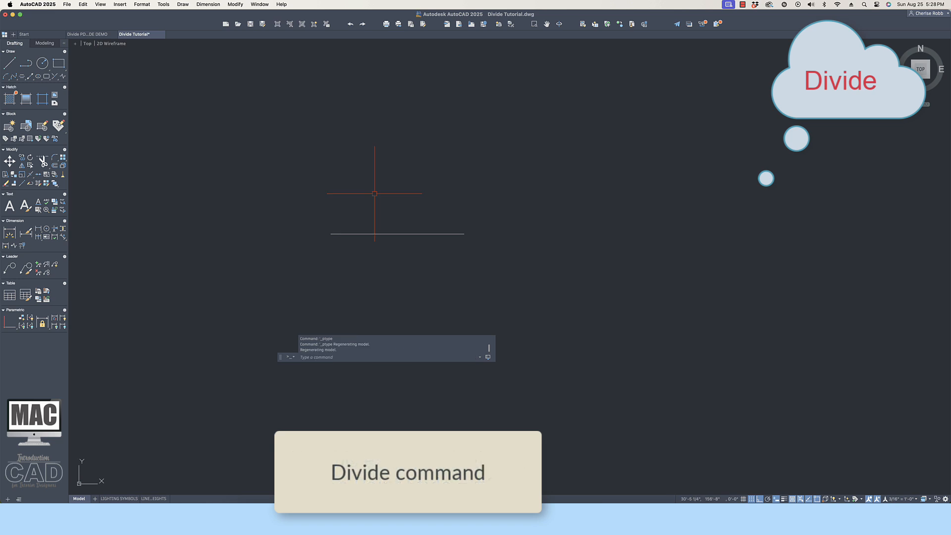
# Divide the horizontal line into 4 equal segments with the Divide command
pyautogui.write('div')
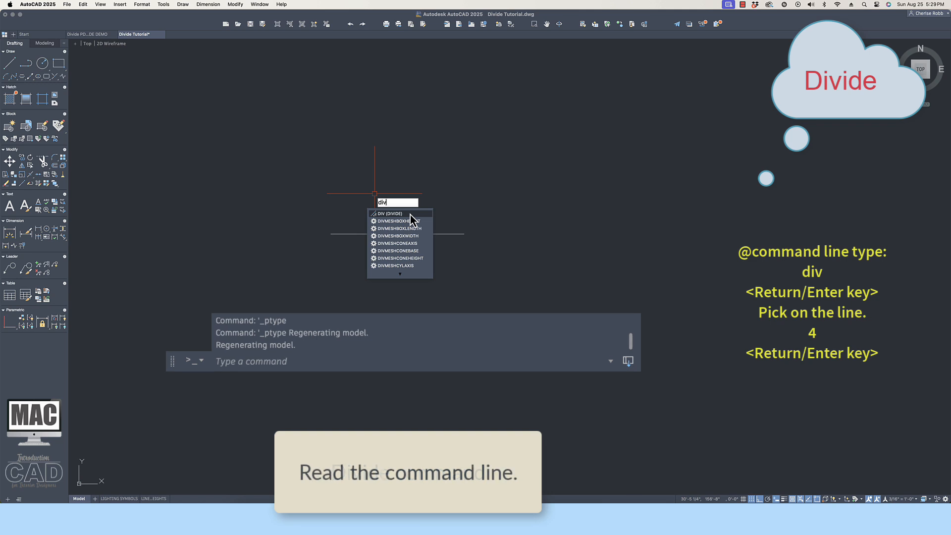
pyautogui.press('Return')
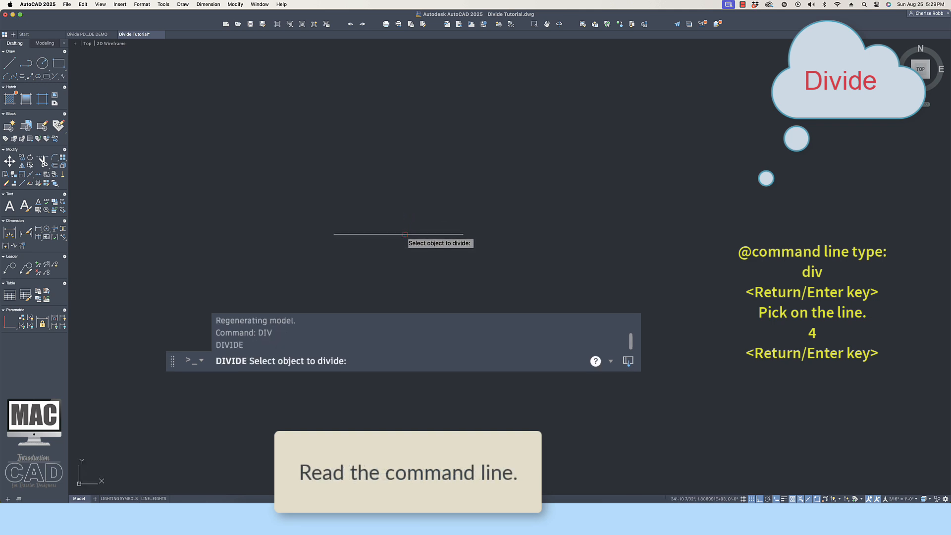
pyautogui.scroll(2, 405, 234)
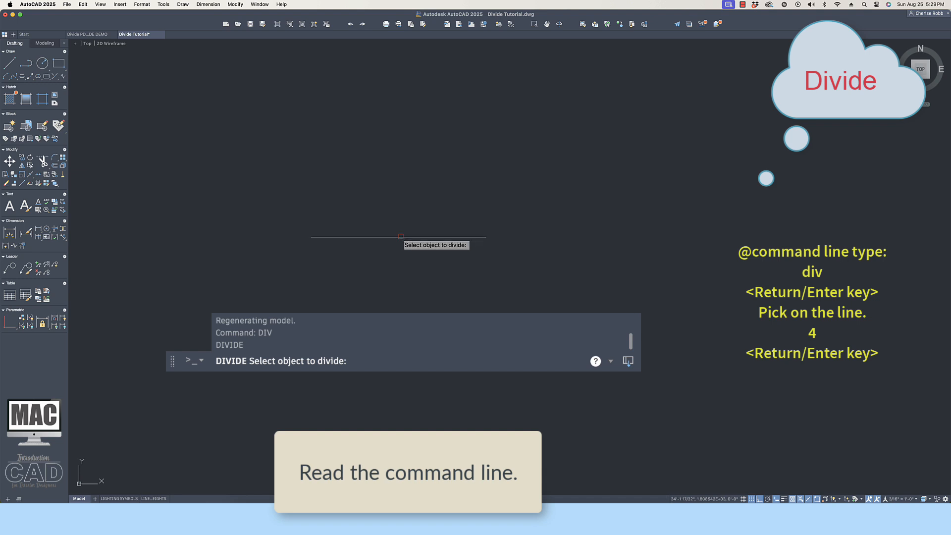
pyautogui.click(400, 236)
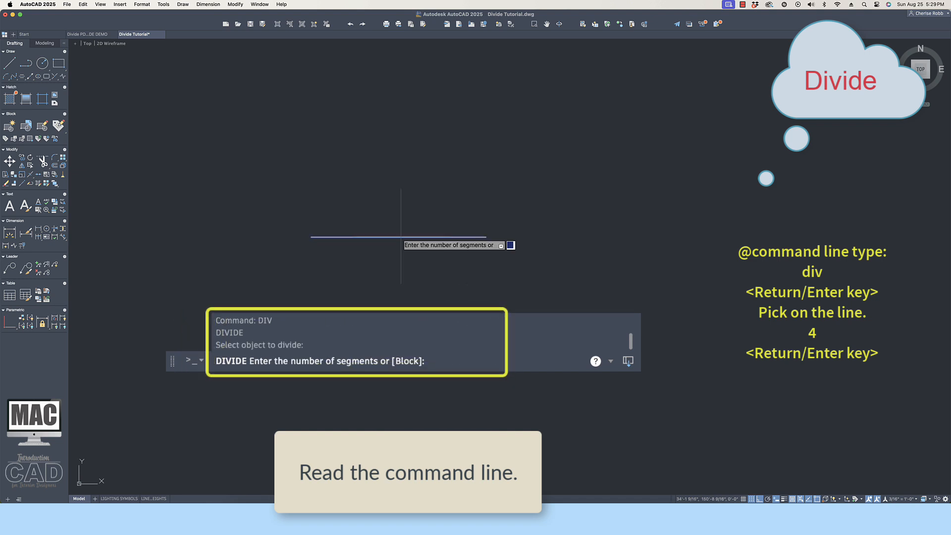
pyautogui.write('4')
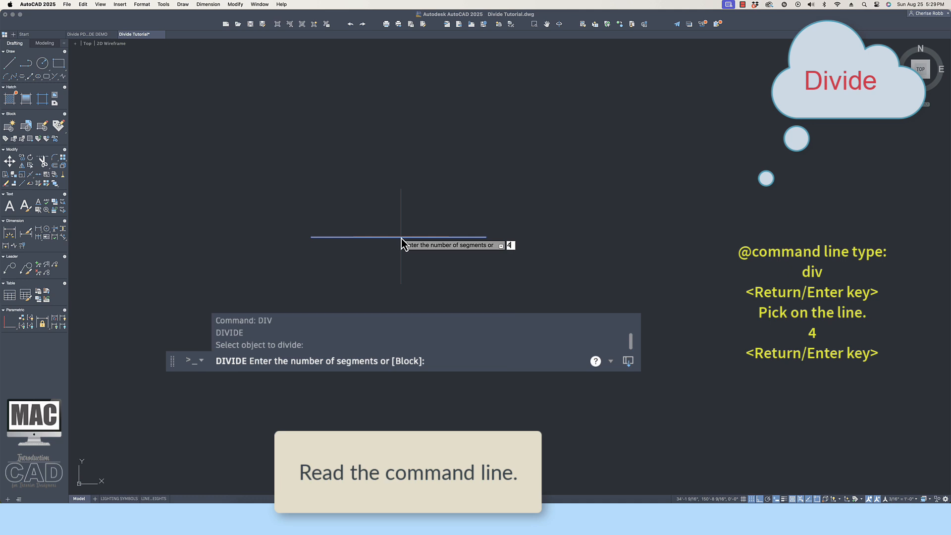
pyautogui.press('Return')
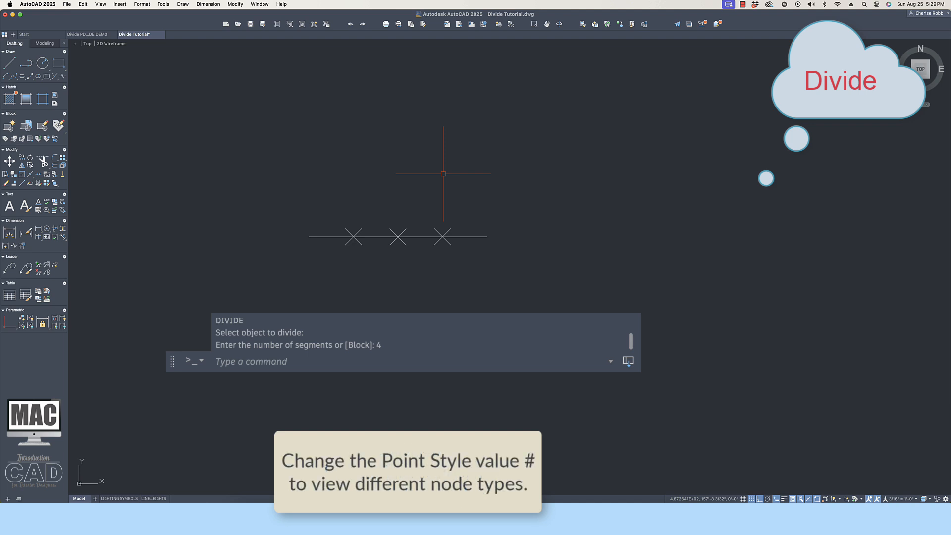
# Change the point style to the short vertical tick to preview it on the divided line
pyautogui.click(148, 5)
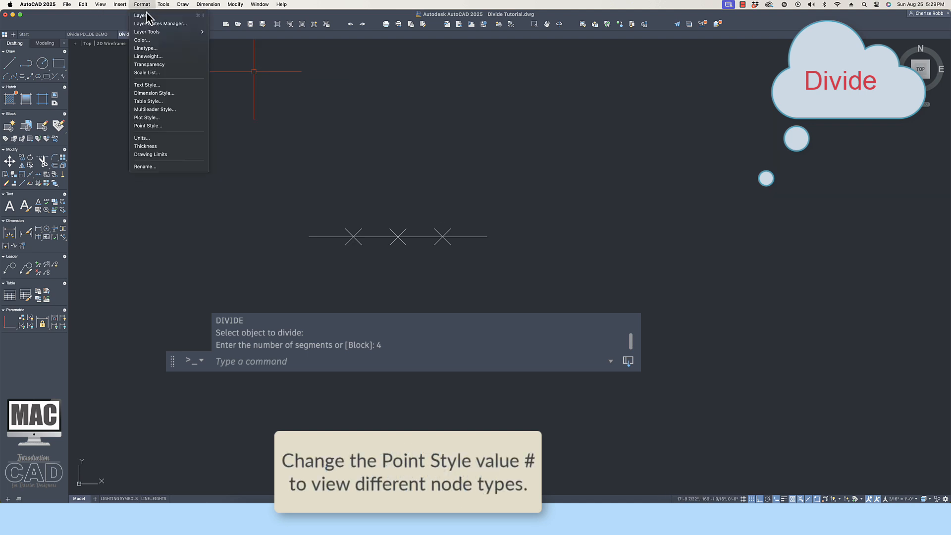
pyautogui.click(157, 126)
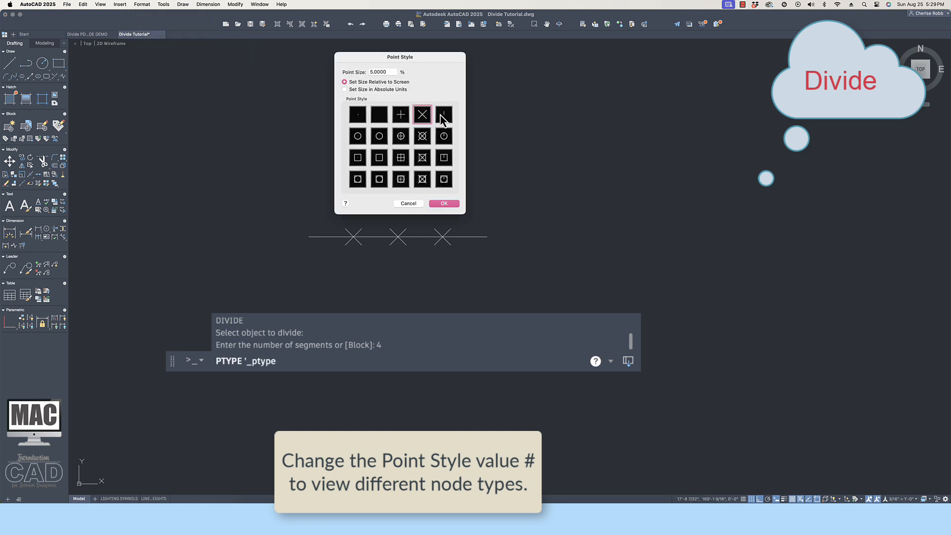
pyautogui.click(444, 118)
pyautogui.click(447, 204)
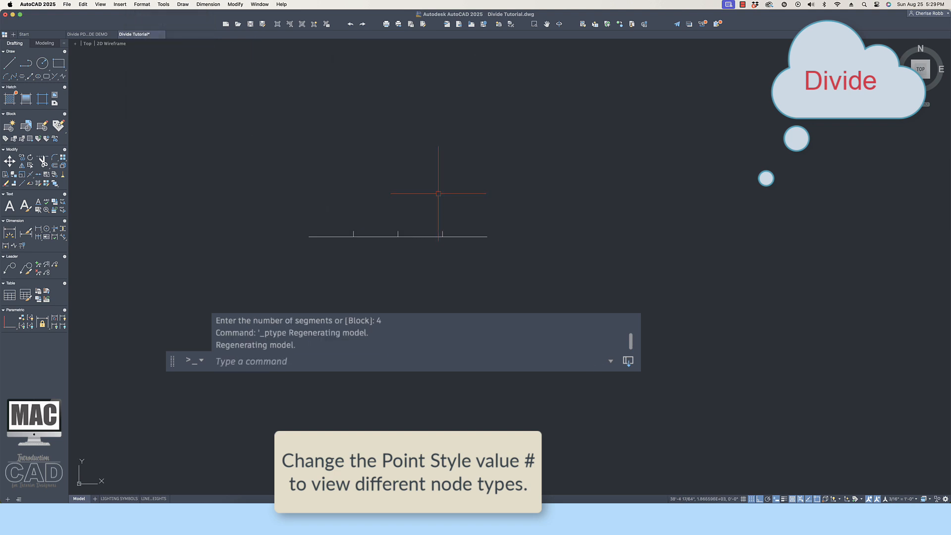
# Change the point style to the X inside a combined circle and square to preview that node type
pyautogui.press('Return')
pyautogui.click(421, 181)
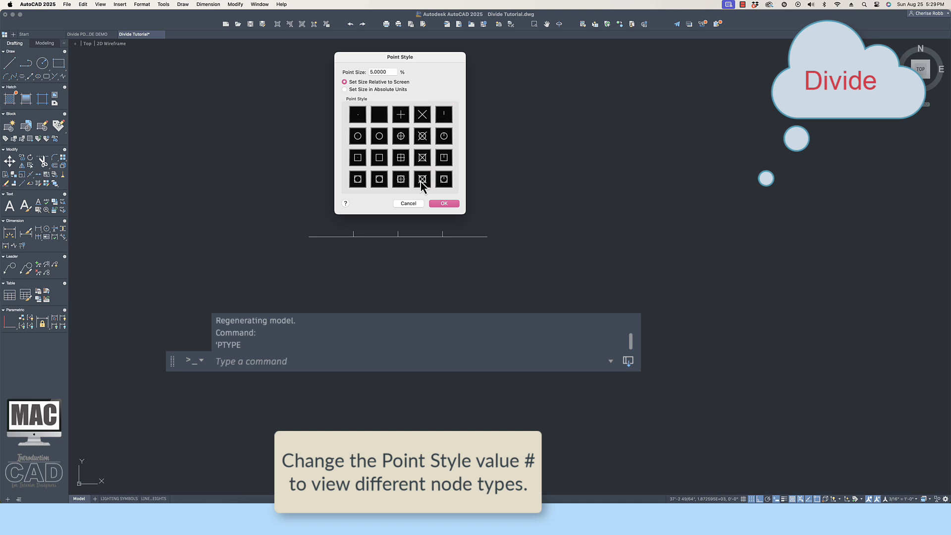
pyautogui.click(451, 204)
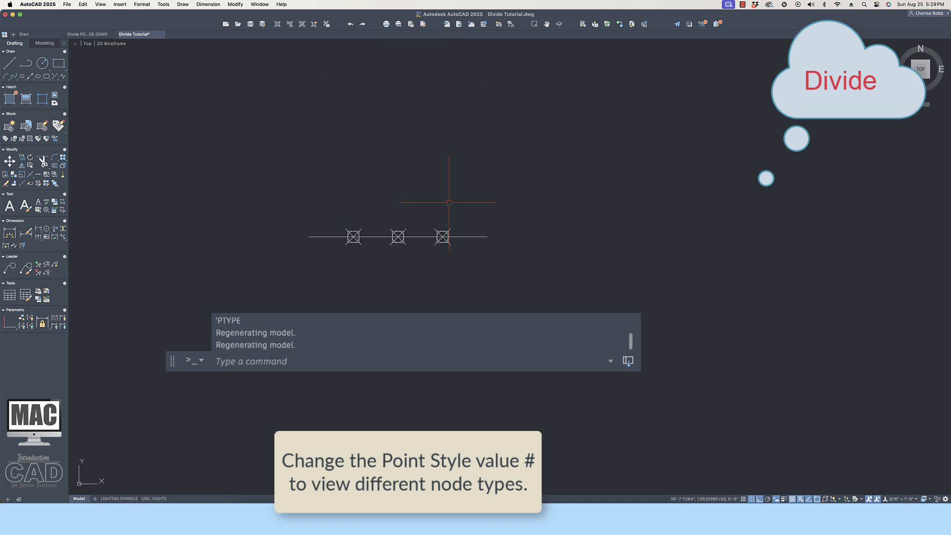
# Preview two more point styles: the plus inside a circle and square, and the plain circle inside a square
pyautogui.press('Return')
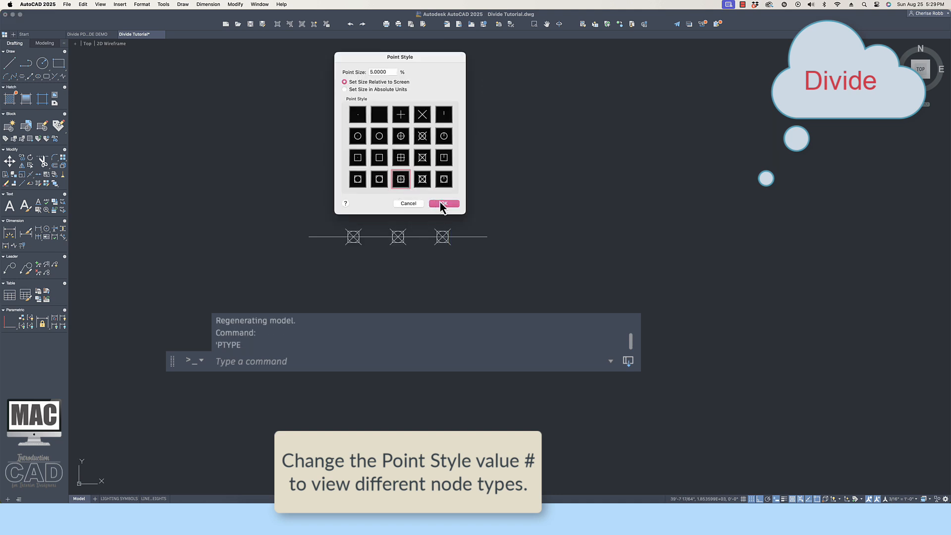
pyautogui.click(440, 203)
pyautogui.press('Return')
pyautogui.click(358, 179)
pyautogui.click(441, 203)
# Set the point style back to the plain X marker
pyautogui.press('Return')
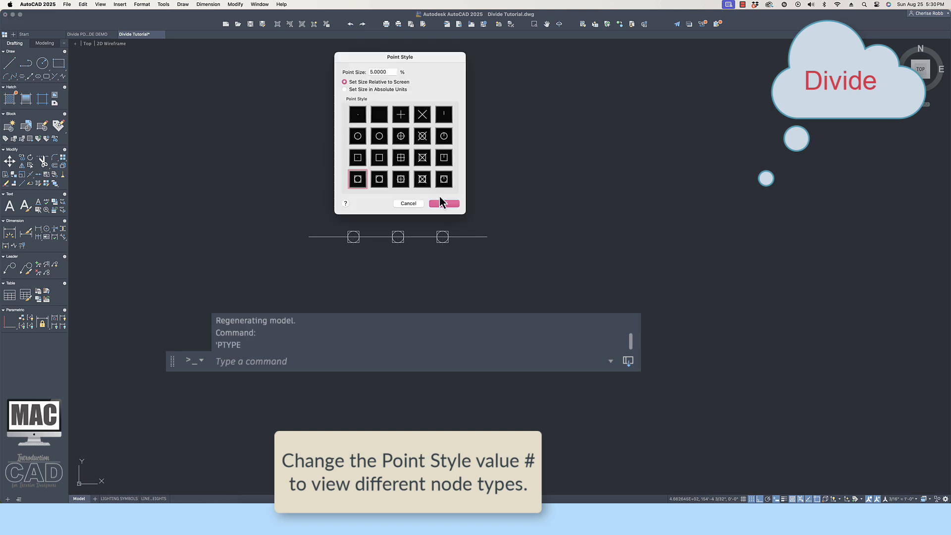
pyautogui.click(422, 114)
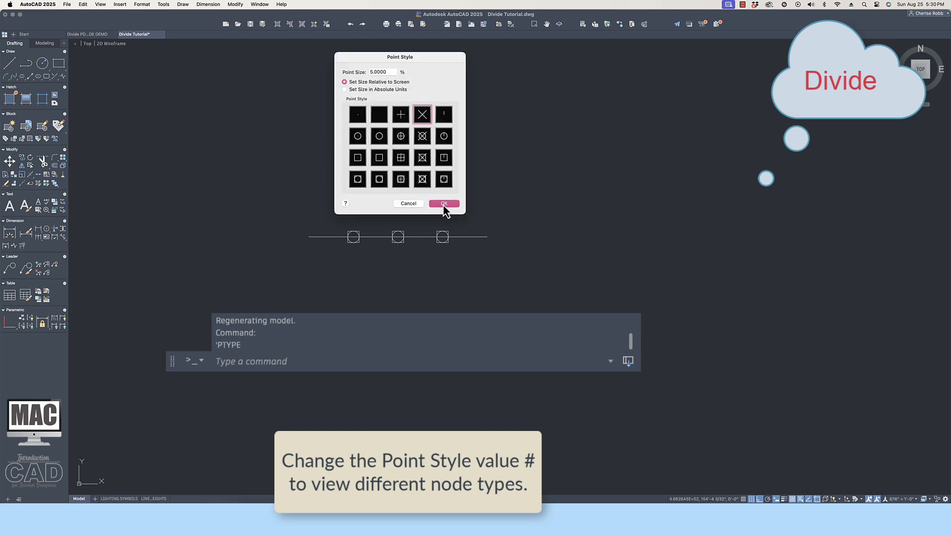
pyautogui.click(443, 205)
# Enable the Node object snap mode in the OSNAP drafting settings, with Object Snap and Object Snap Tracking on
pyautogui.write('osna')
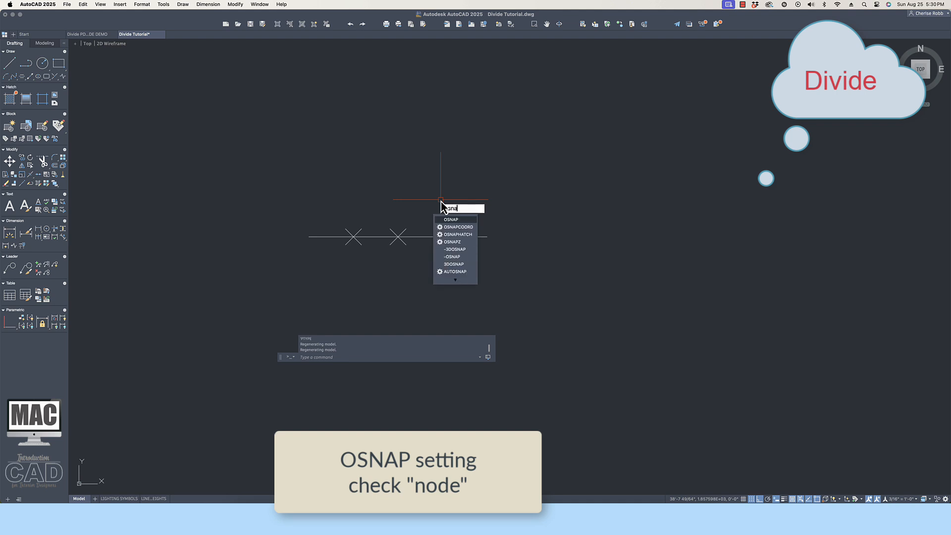
pyautogui.write('p')
pyautogui.click(464, 221)
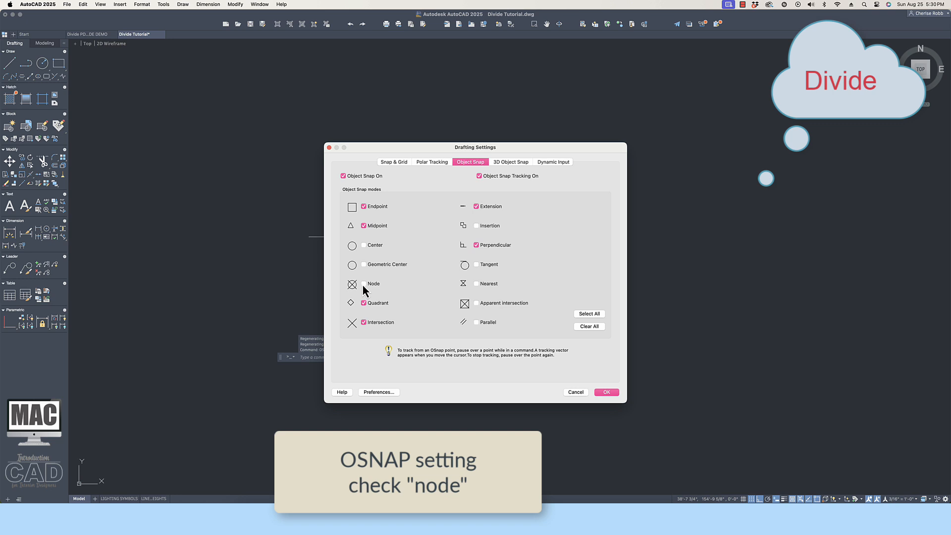
pyautogui.moveTo(367, 148); pyautogui.dragTo(331, 135)
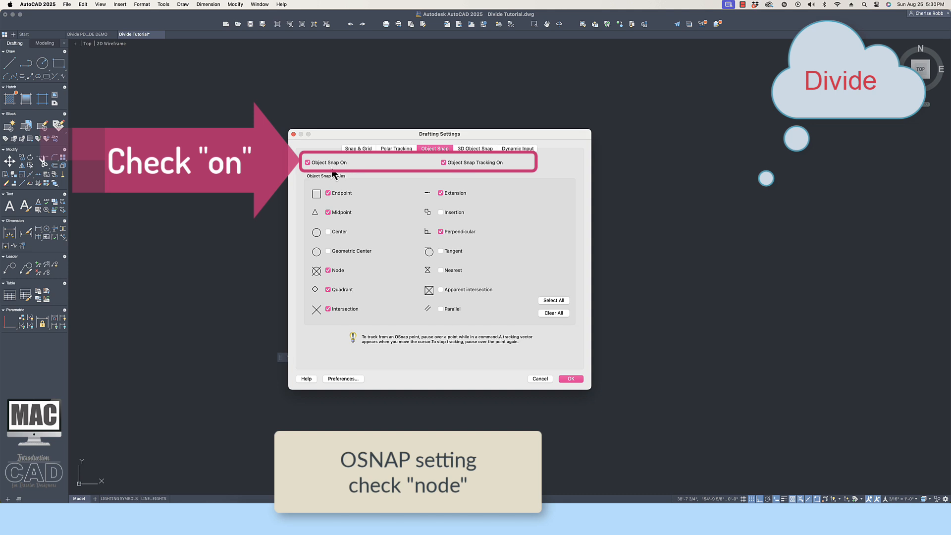
pyautogui.click(570, 379)
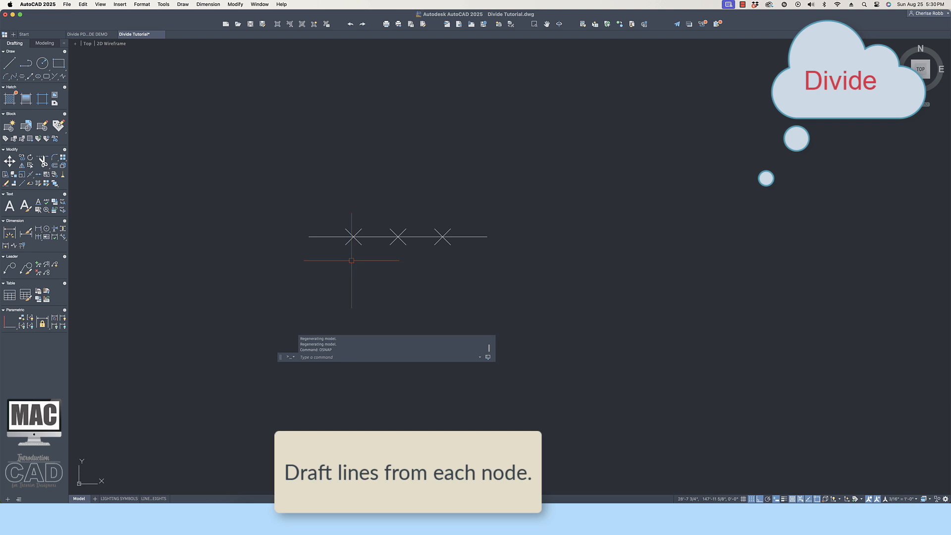
# Draw a vertical line upward from the leftmost node on the divided line
pyautogui.write('l')
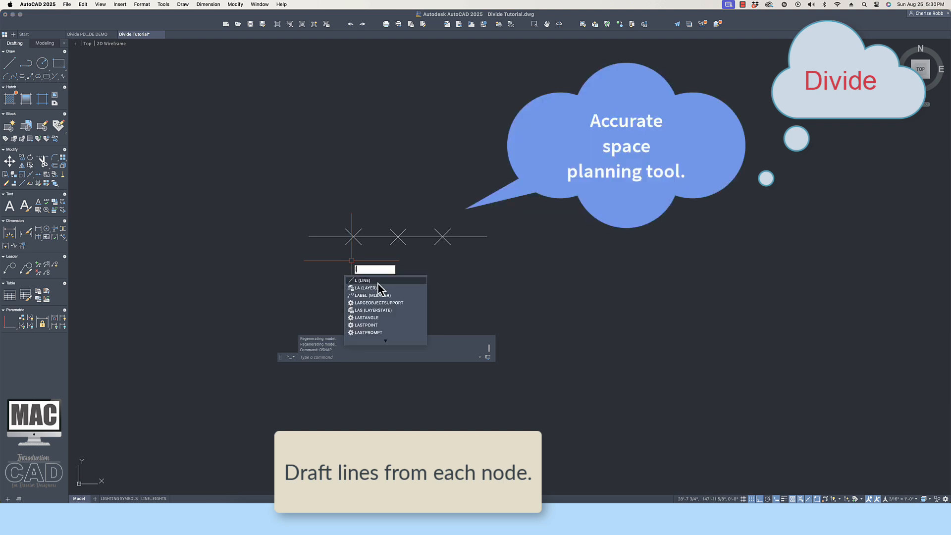
pyautogui.press('Return')
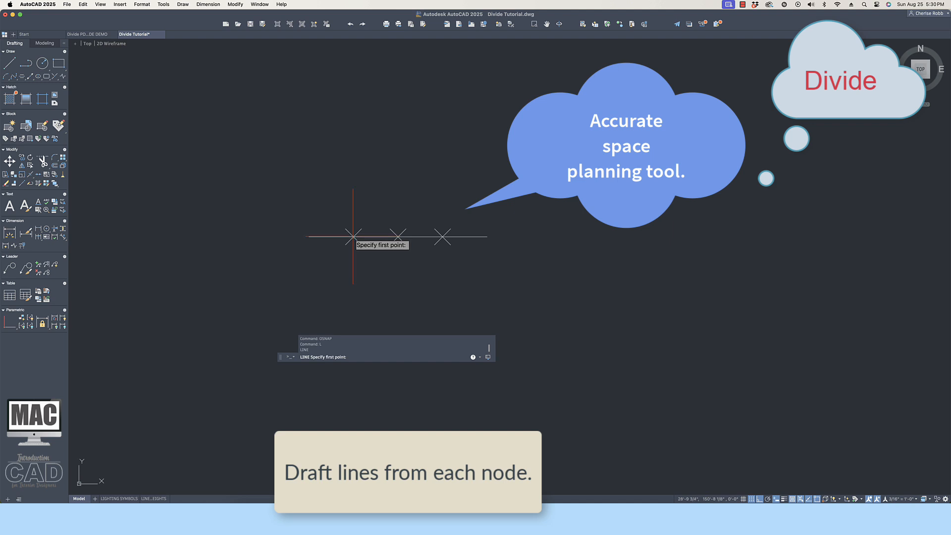
pyautogui.click(352, 237)
pyautogui.click(353, 130)
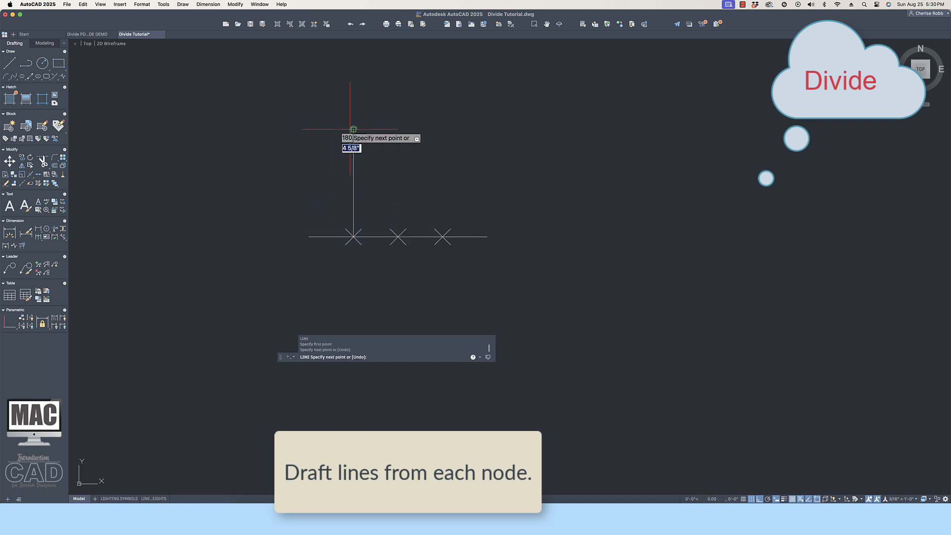
pyautogui.press('Return')
# Draw a second vertical line upward from the middle node, slightly taller than the first one
pyautogui.press('Return')
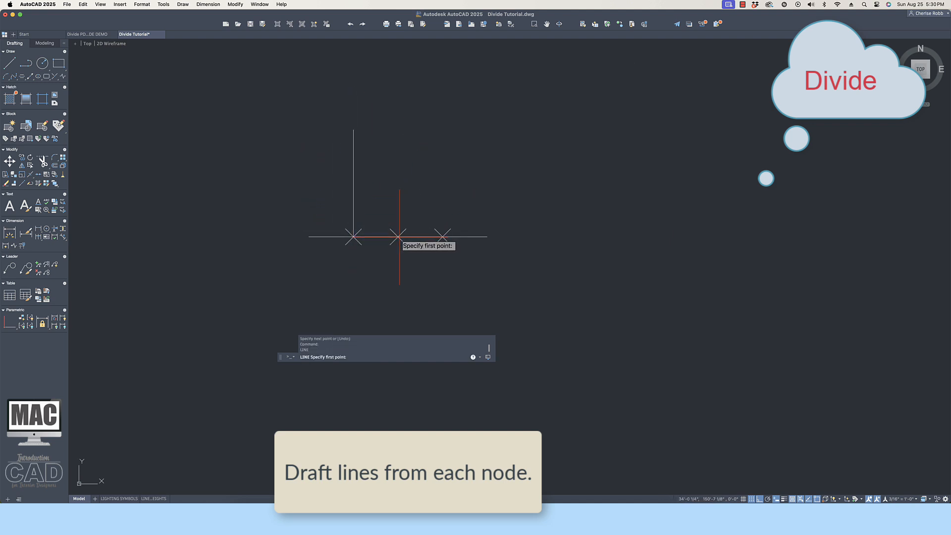
pyautogui.click(398, 236)
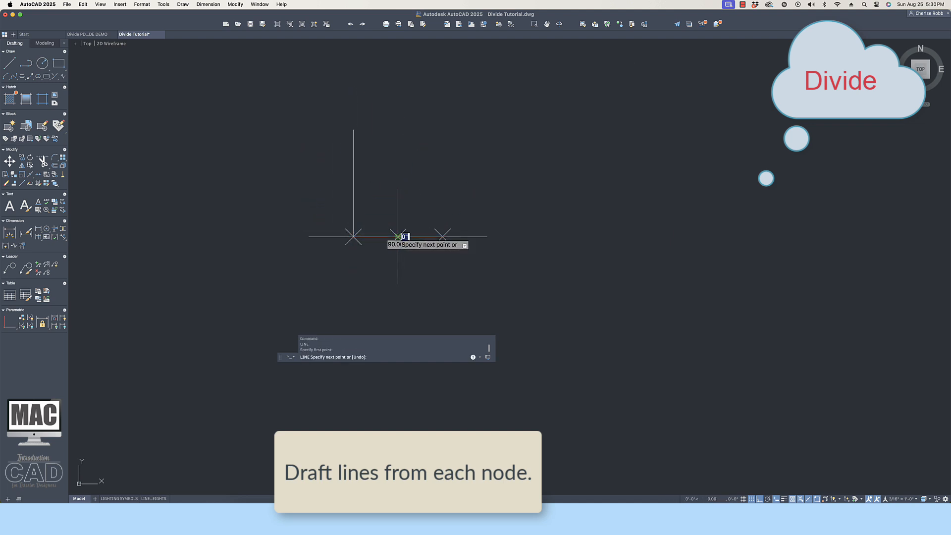
pyautogui.click(398, 120)
pyautogui.press('Return')
# Draw a third vertical line upward from the rightmost node on the divided line
pyautogui.press('Return')
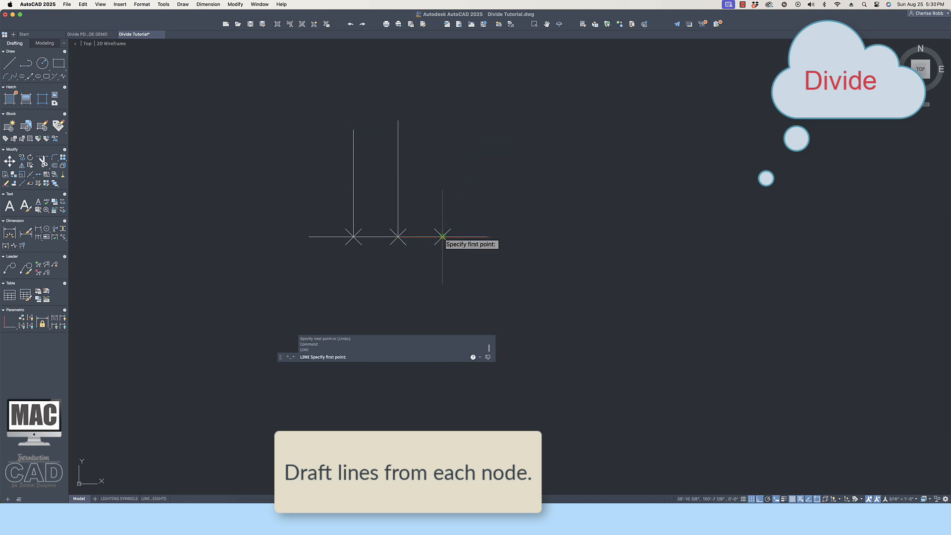
pyautogui.click(443, 237)
pyautogui.click(443, 117)
pyautogui.press('Return')
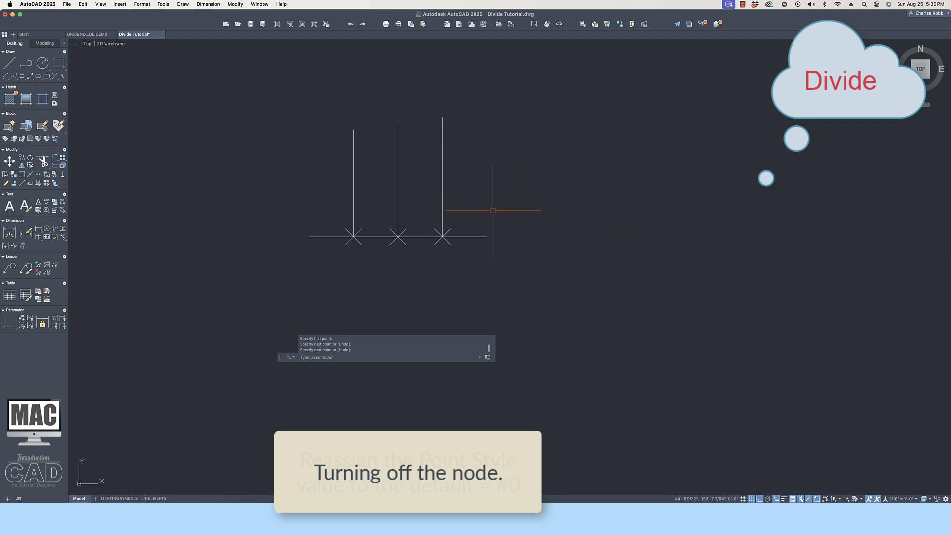
# Turn off the node markers by setting the point style back to the default single dot
pyautogui.click(142, 5)
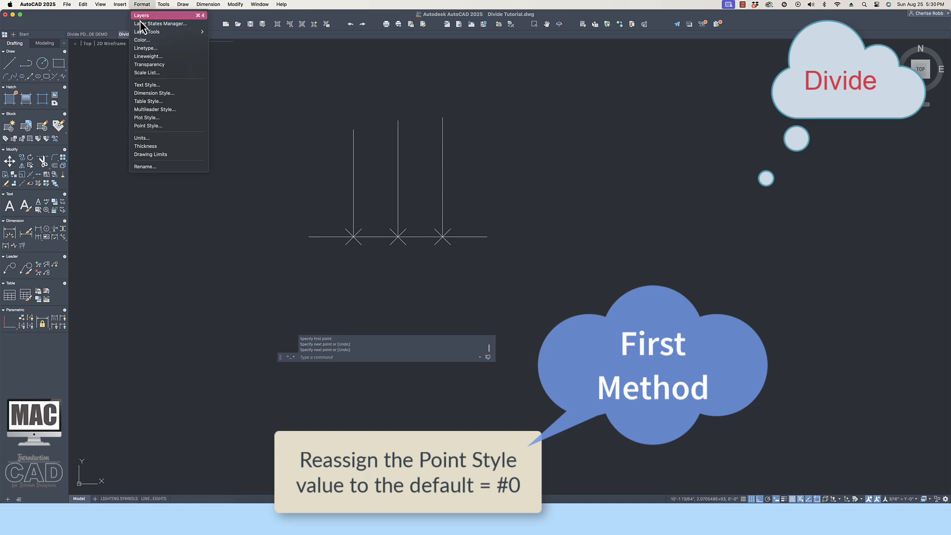
pyautogui.click(179, 126)
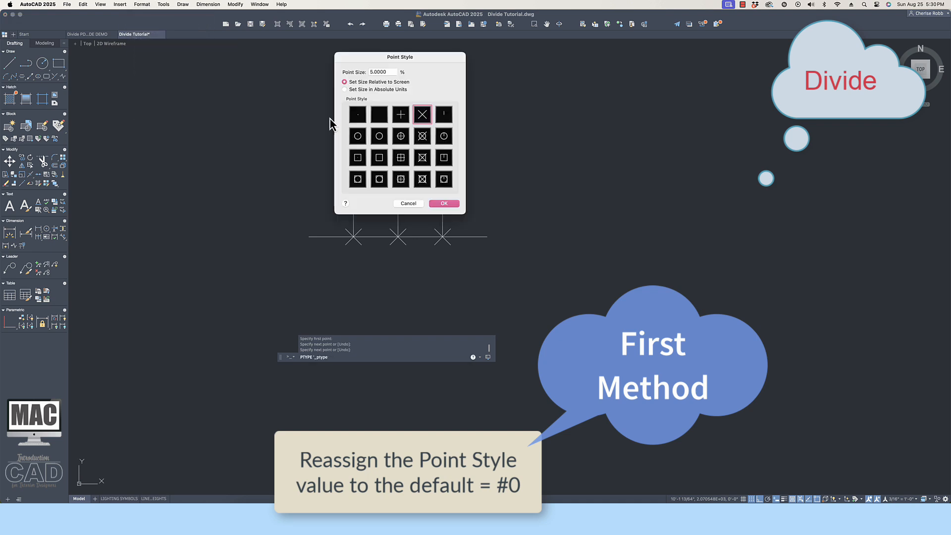
pyautogui.moveTo(359, 64); pyautogui.dragTo(526, 93)
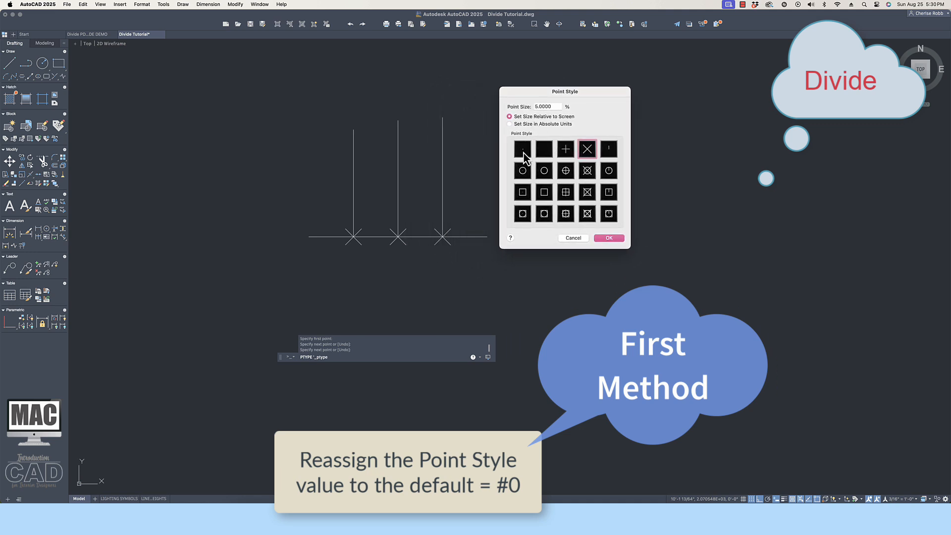
pyautogui.click(523, 149)
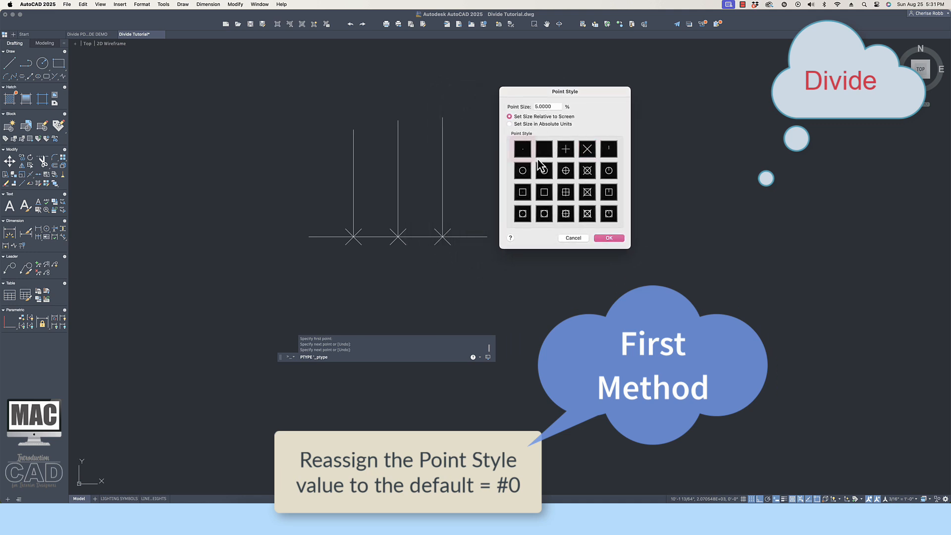
pyautogui.click(609, 239)
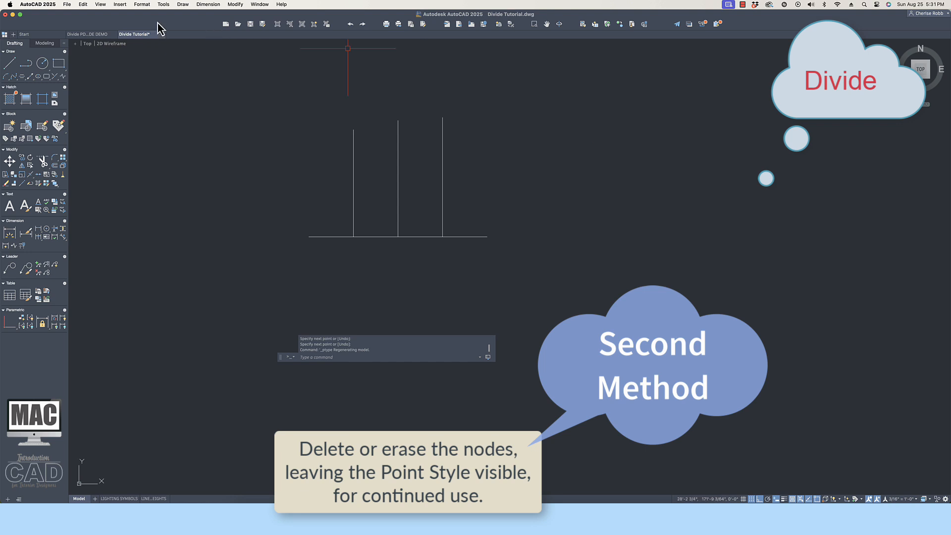
# Set the point style to the X marker so the nodes on the divided line show again
pyautogui.click(142, 6)
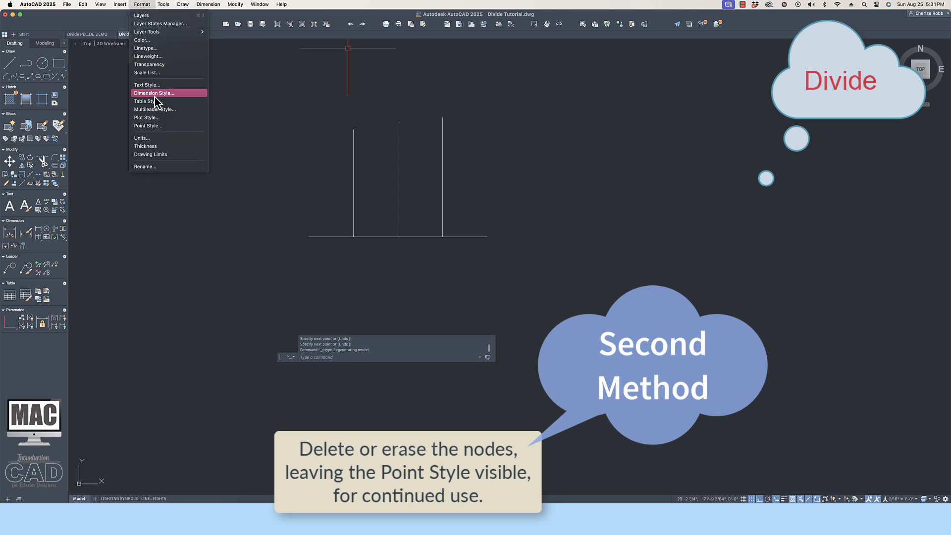
pyautogui.click(148, 126)
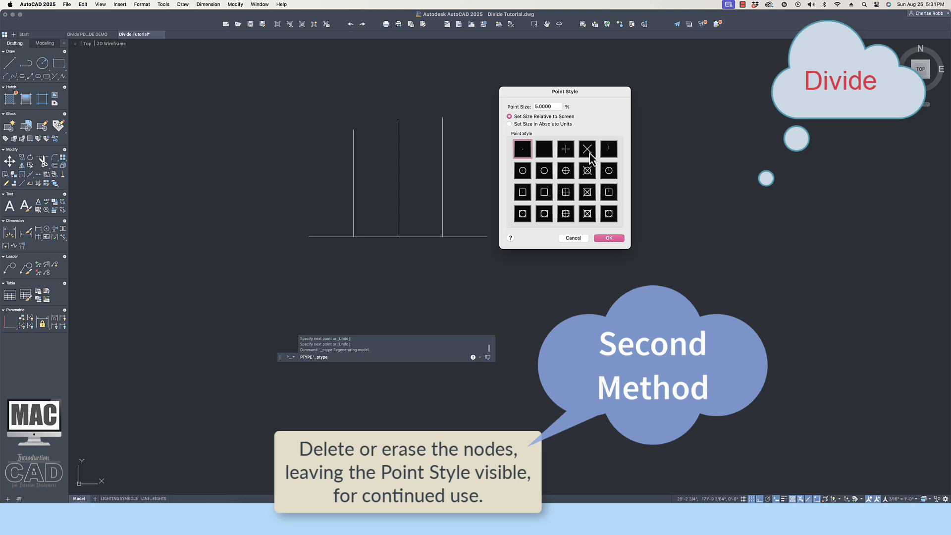
pyautogui.click(587, 149)
pyautogui.click(609, 239)
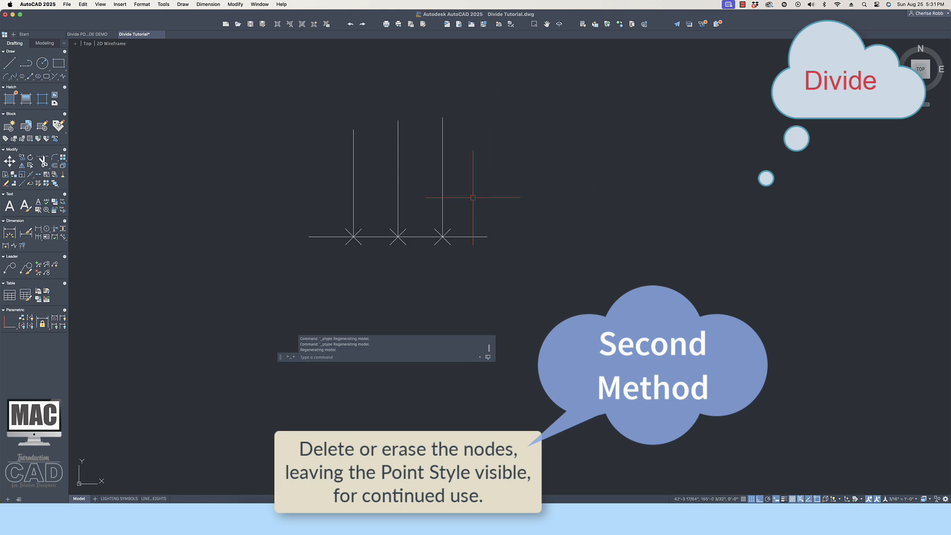
# Erase the three X node markers from the divided line, leaving the lines in place
pyautogui.click(442, 237)
pyautogui.press('Delete')
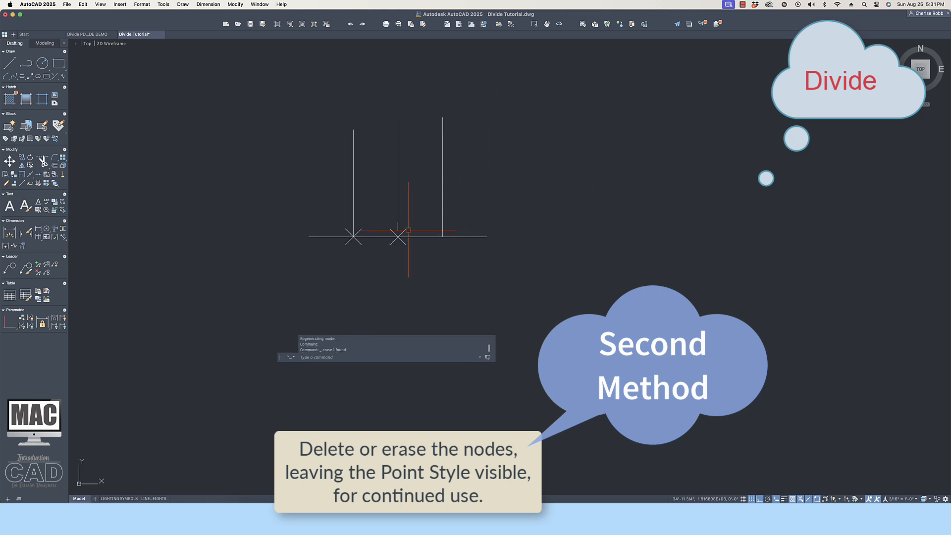
pyautogui.click(398, 237)
pyautogui.press('Delete')
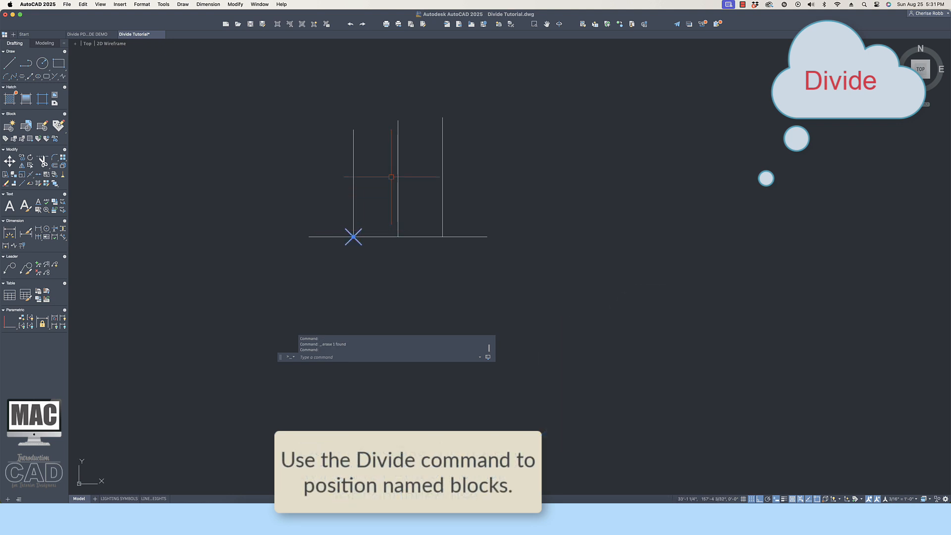
pyautogui.press('Delete')
# Erase the three vertical lines standing on the horizontal line
pyautogui.click(456, 177)
pyautogui.click(351, 185)
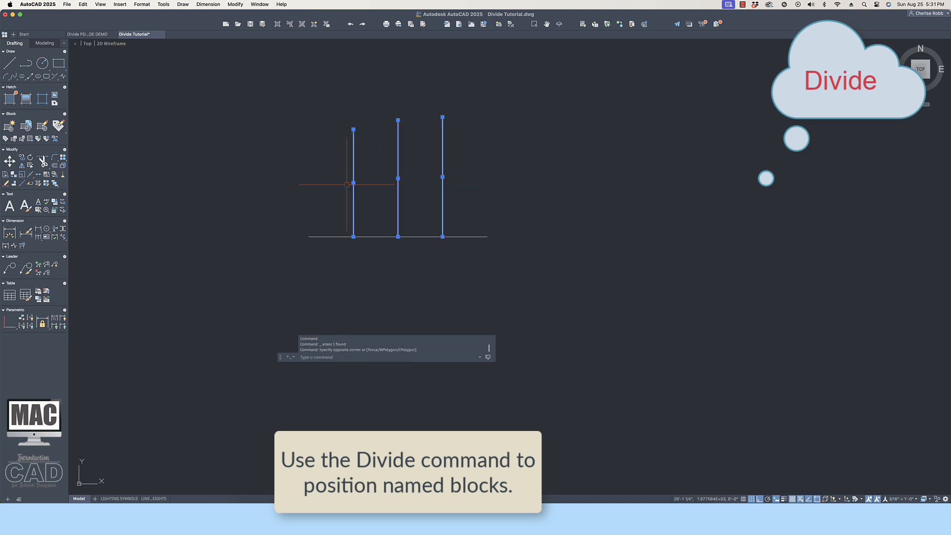
pyautogui.press('Delete')
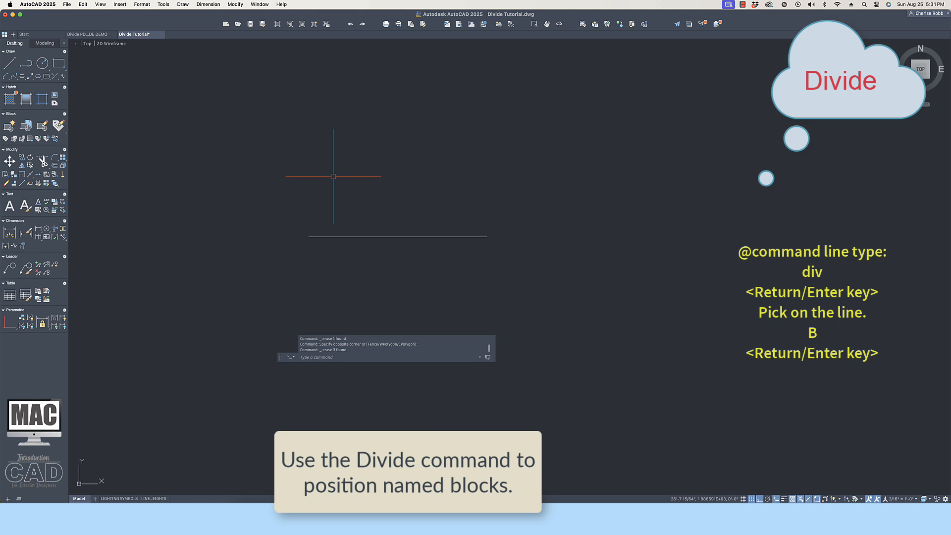
# Divide the horizontal line into 4 segments using the block "surface mounted light", aligned with the line
pyautogui.write('div')
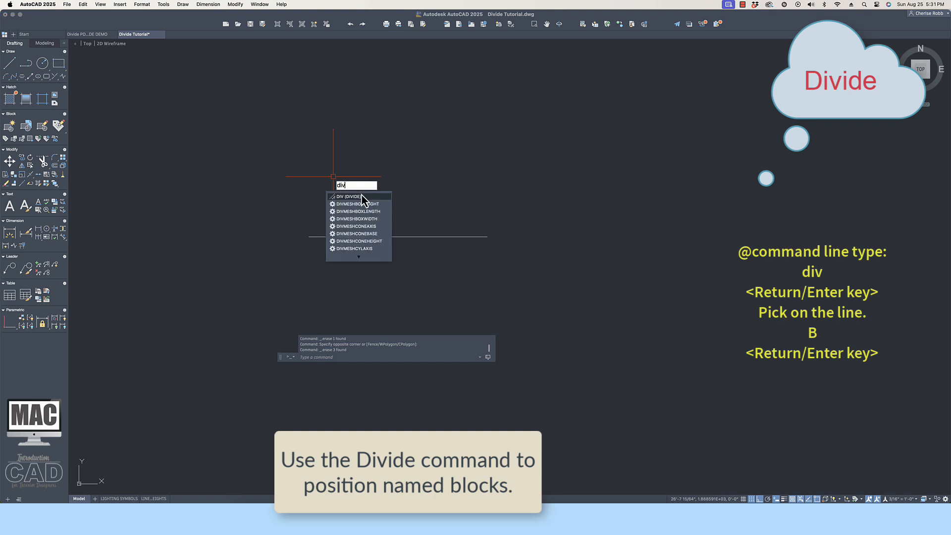
pyautogui.press('Return')
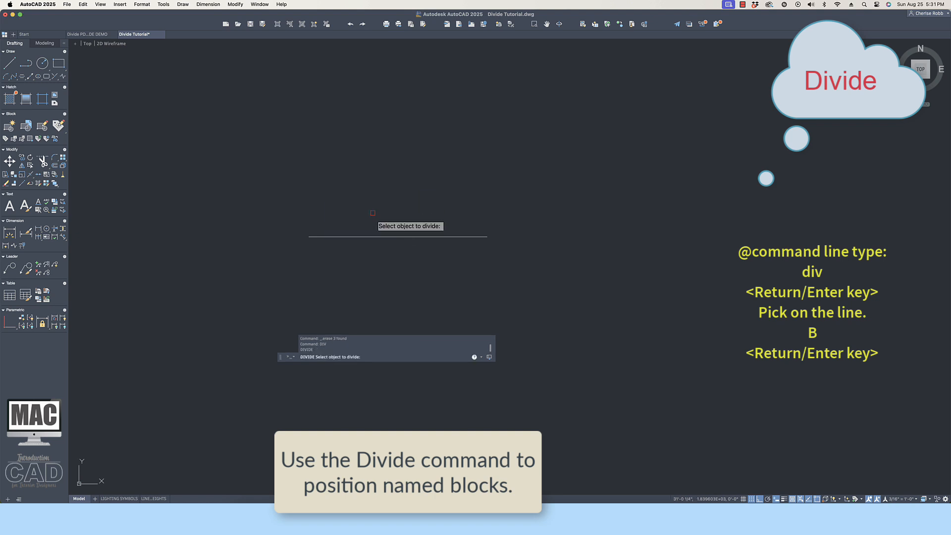
pyautogui.click(381, 237)
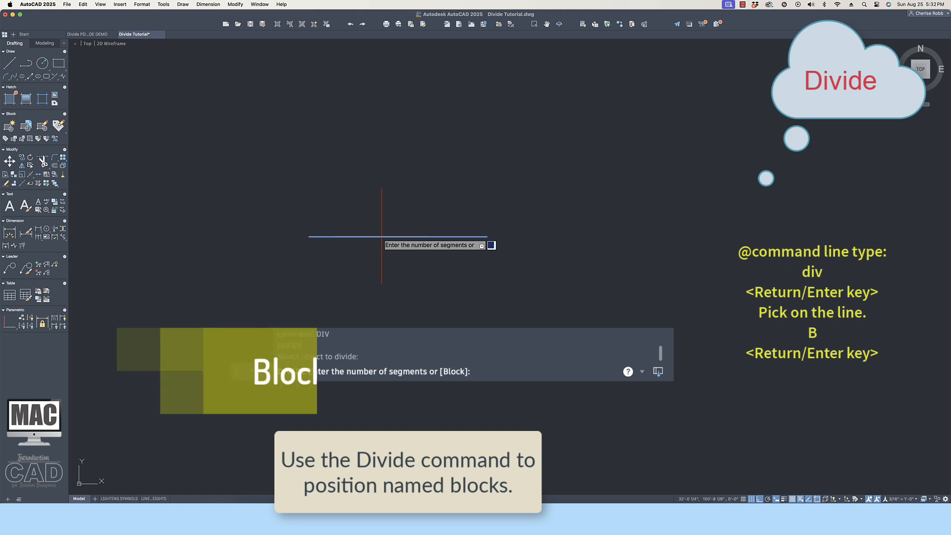
pyautogui.write('b')
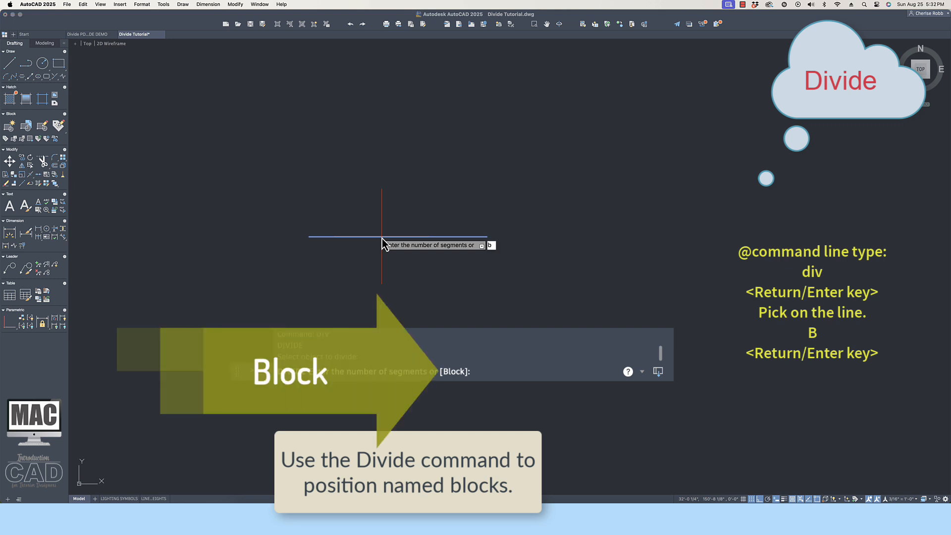
pyautogui.press('Return')
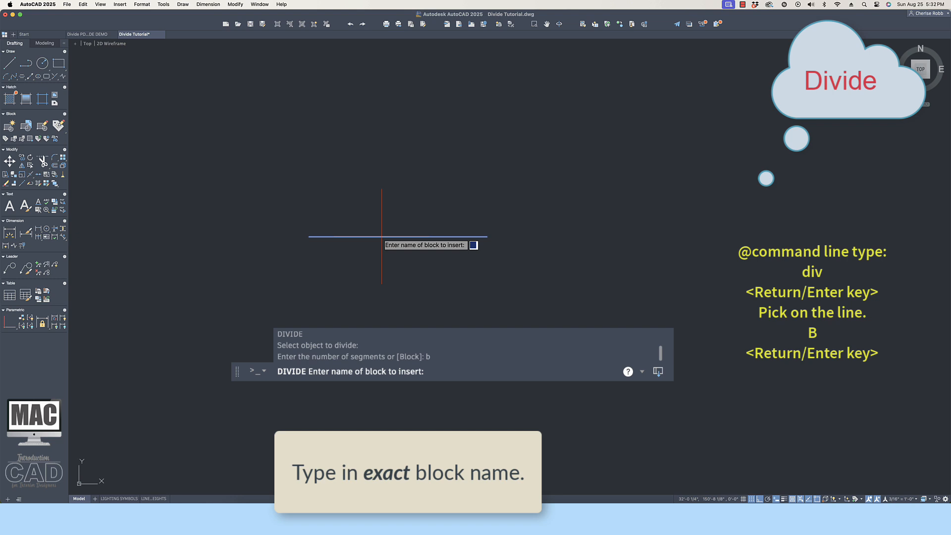
pyautogui.write('su')
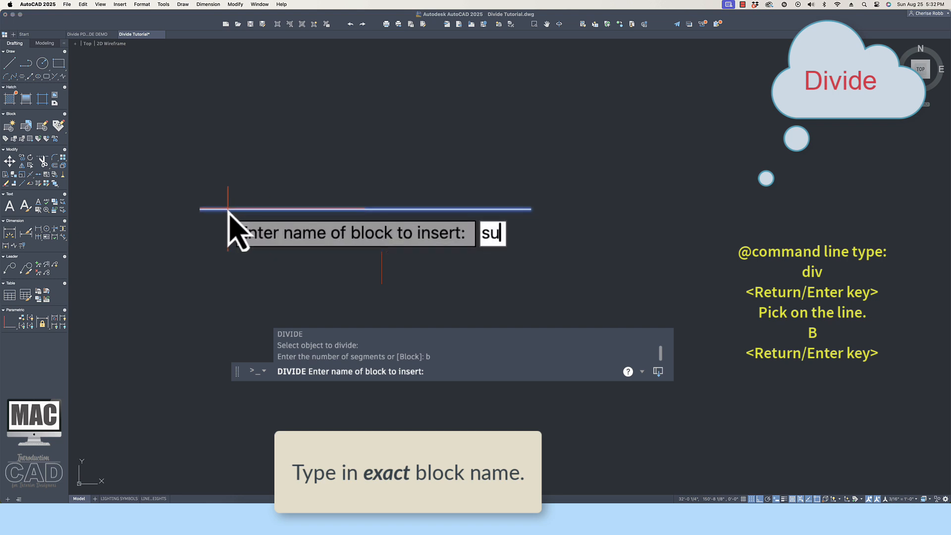
pyautogui.write('rface ')
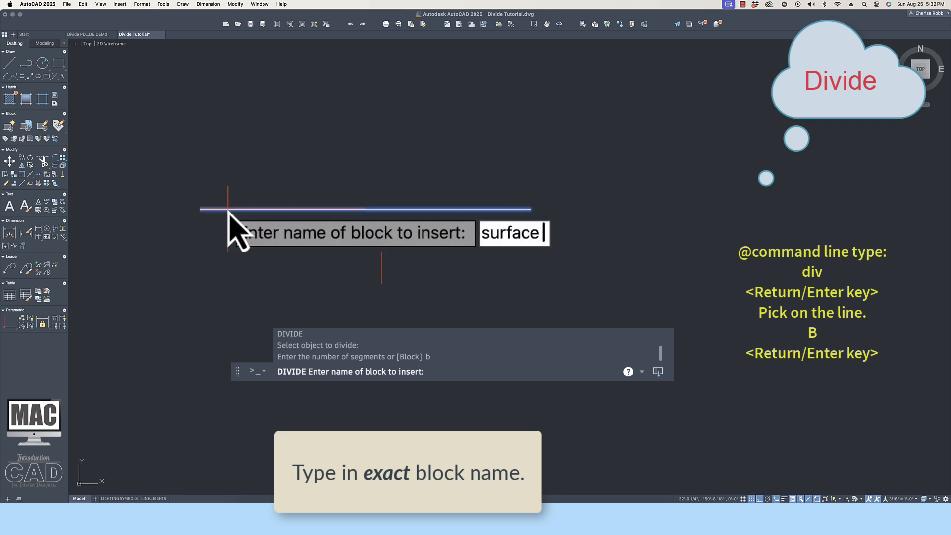
pyautogui.write('mounted')
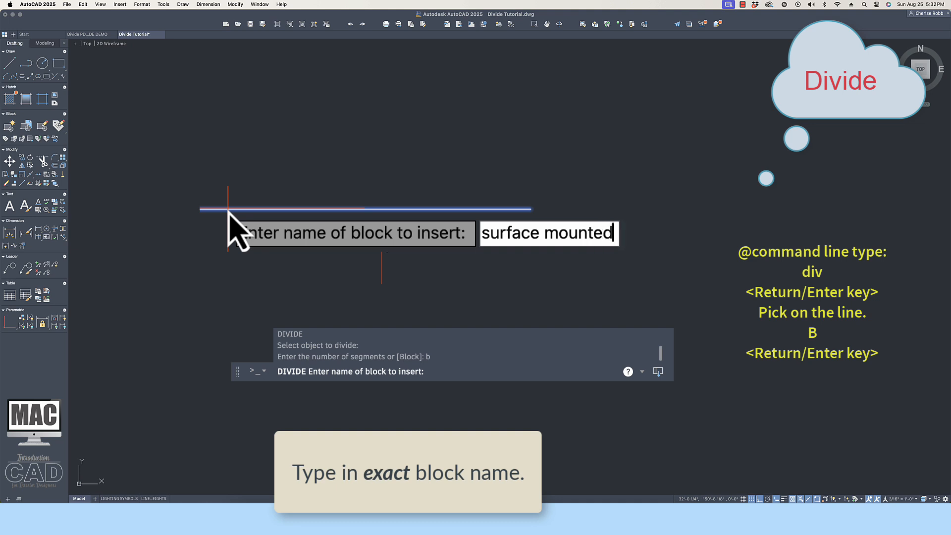
pyautogui.write(' light')
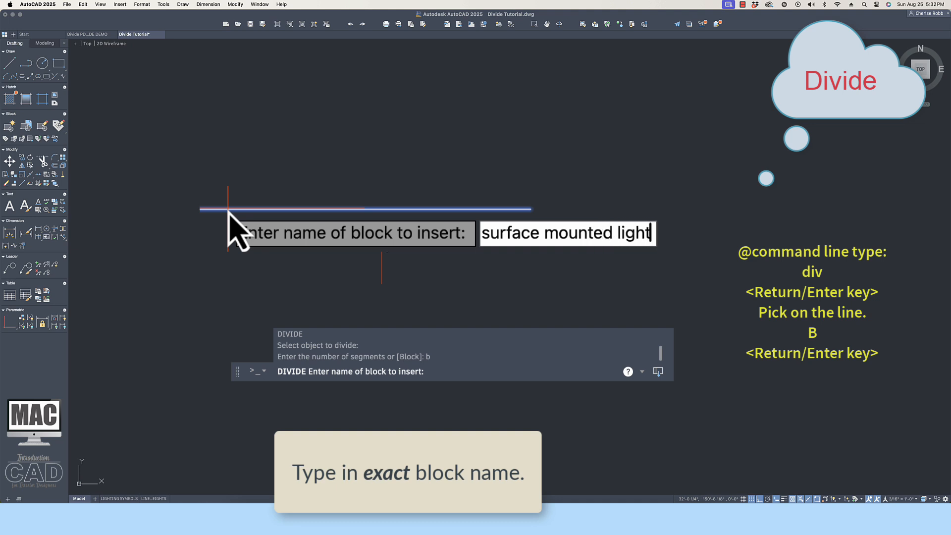
pyautogui.press('Return')
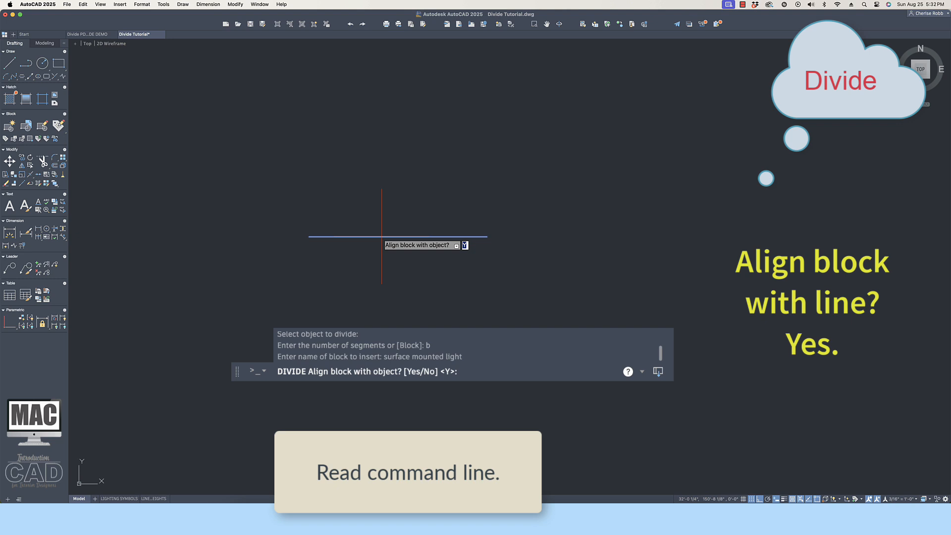
pyautogui.press('Return')
pyautogui.write('4')
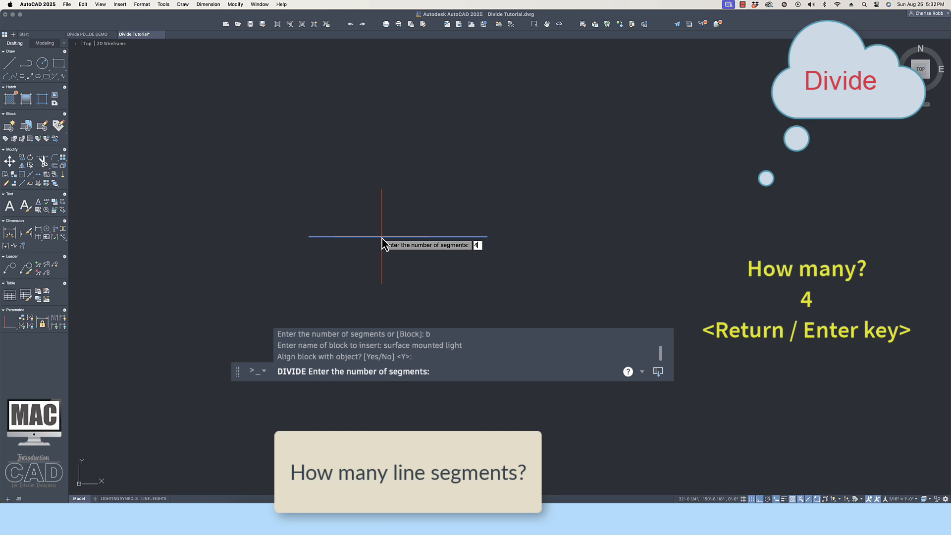
pyautogui.press('Return')
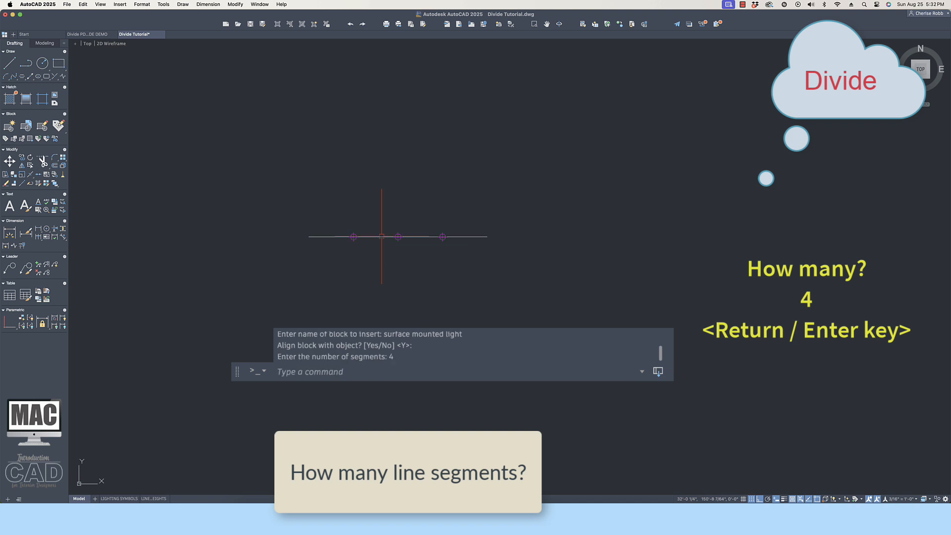
pyautogui.scroll(3, 387, 186)
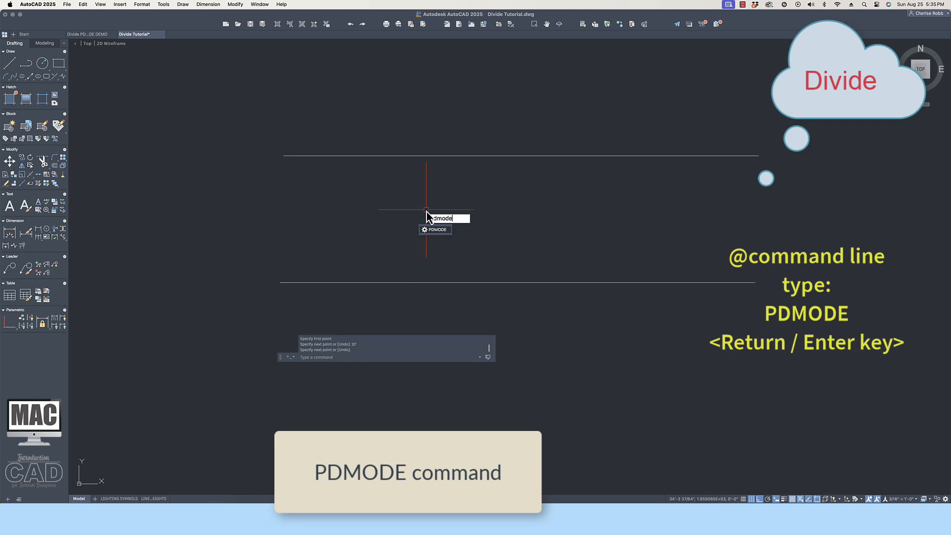
# Run PDMODE and accept its current value of 3, and compare it with the Point Style settings
pyautogui.press('Return')
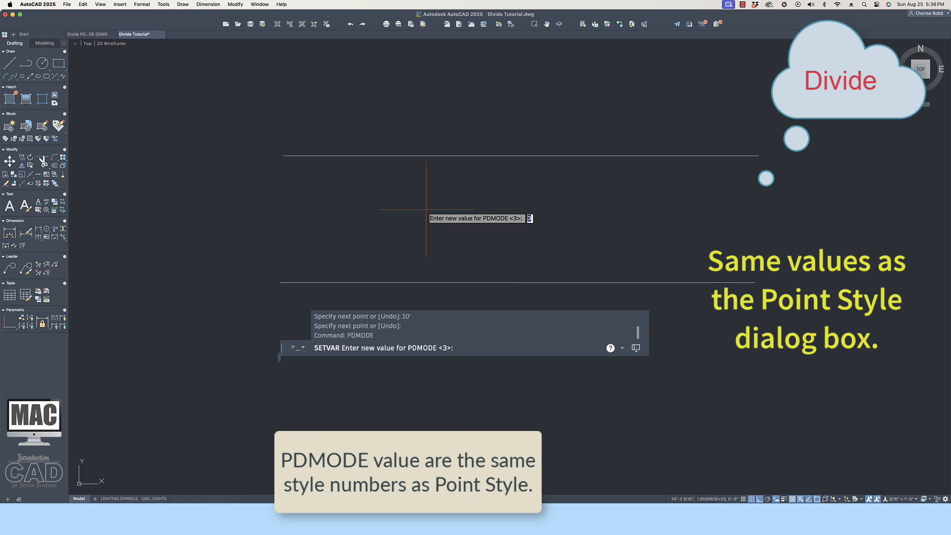
pyautogui.press('Return')
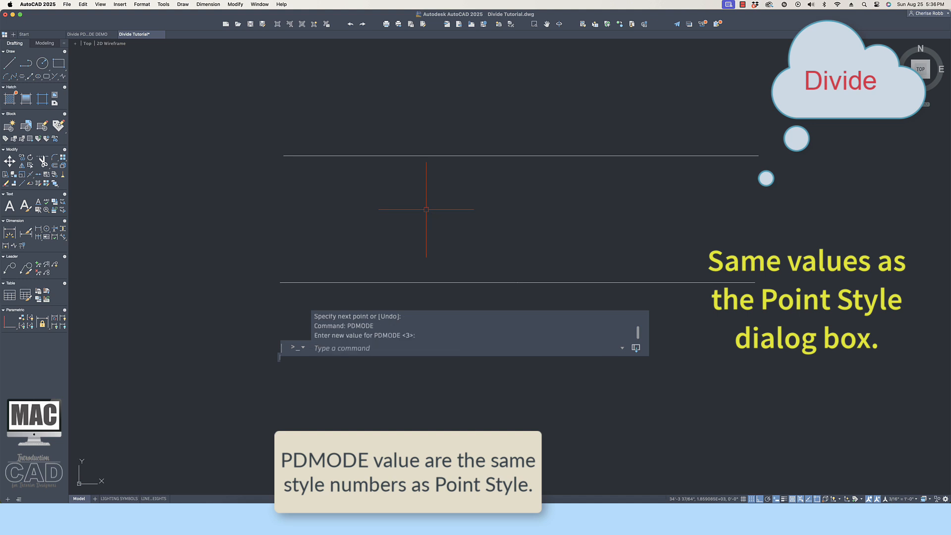
pyautogui.click(142, 5)
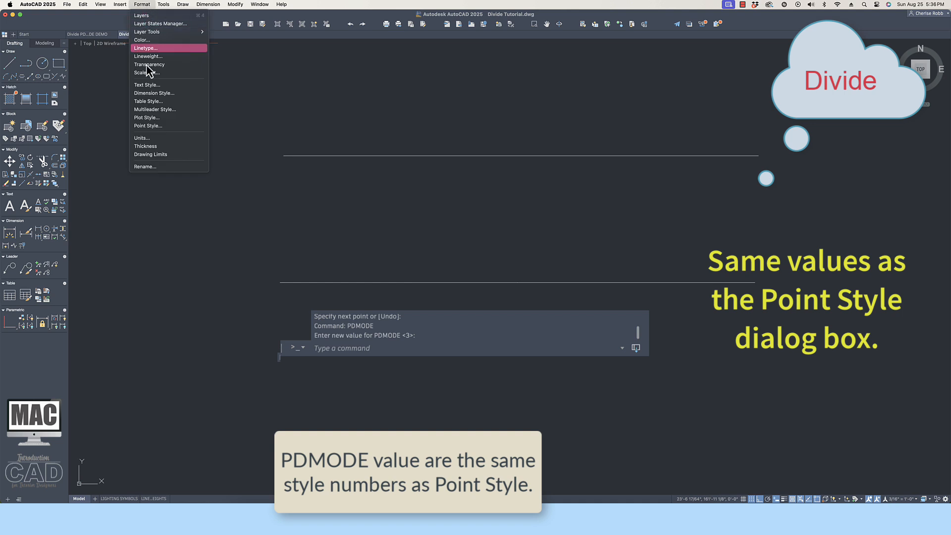
pyautogui.click(183, 127)
pyautogui.click(607, 236)
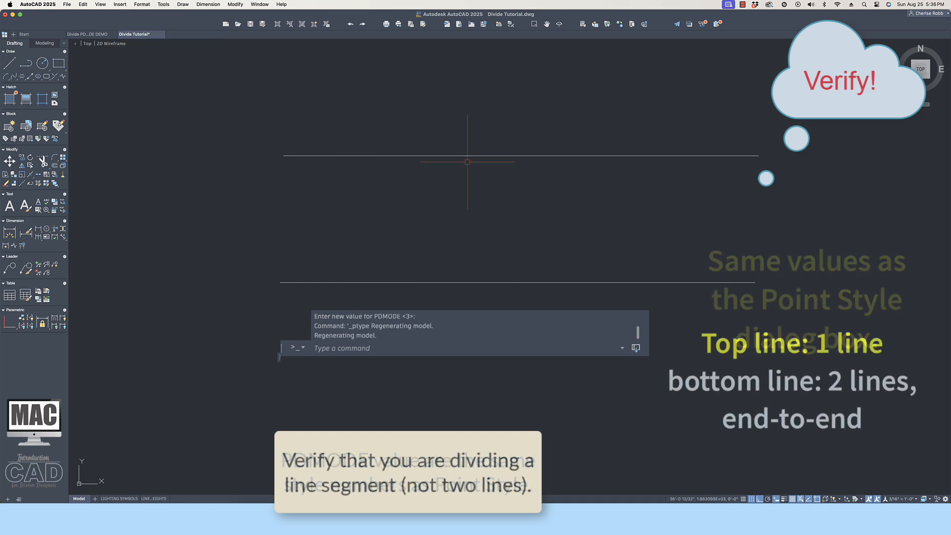
# Select the upper line and the pieces of the lower line to check whether each is a single segment, and clear the selection
pyautogui.click(468, 155)
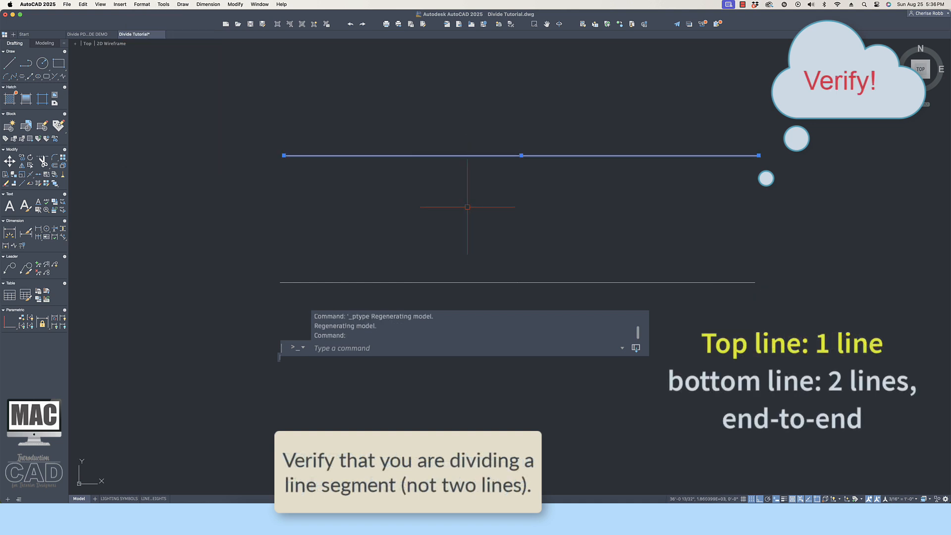
pyautogui.press('Escape')
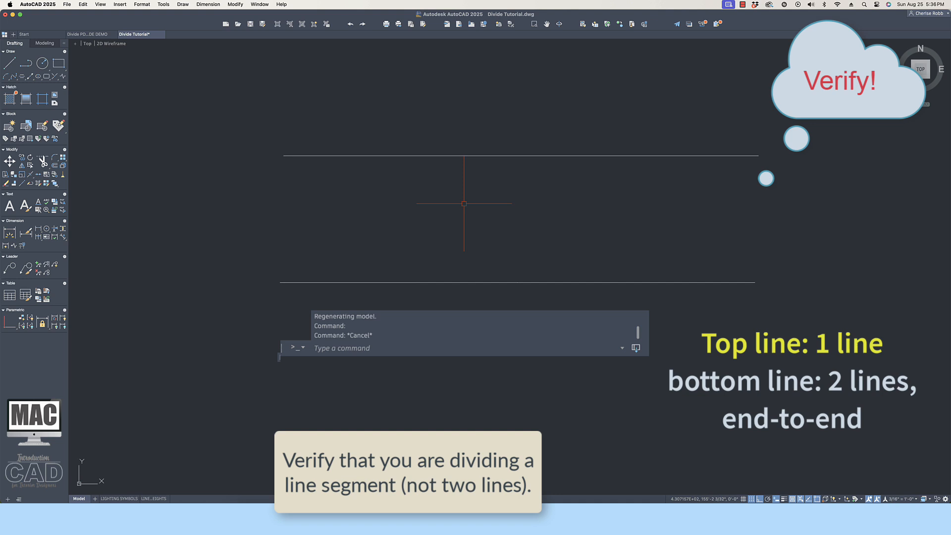
pyautogui.rightClick(464, 206)
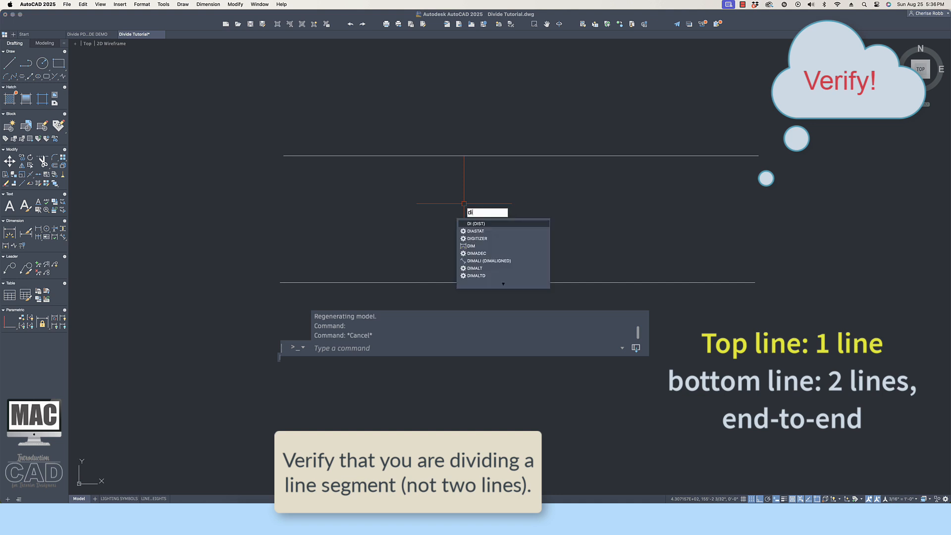
pyautogui.press('Escape')
pyautogui.scroll(-1, 469, 283)
pyautogui.click(469, 282)
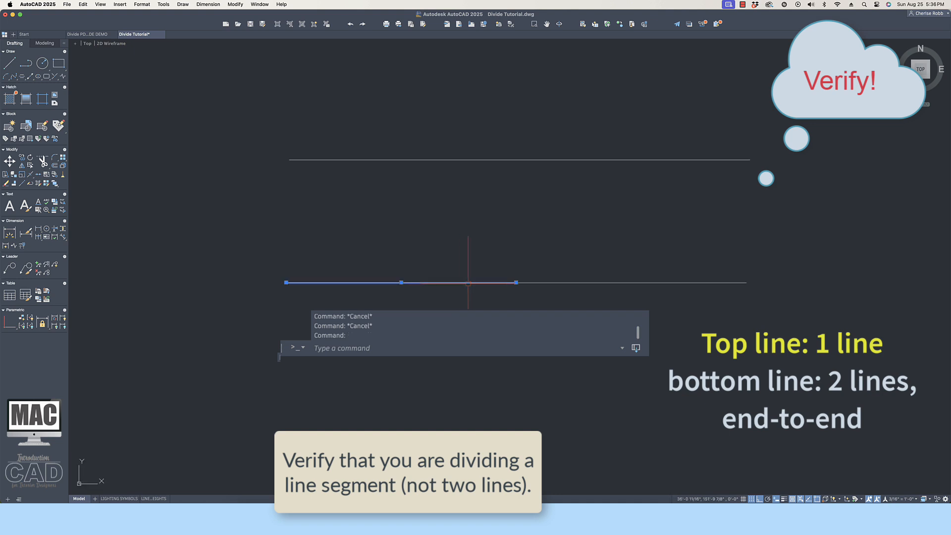
pyautogui.click(649, 282)
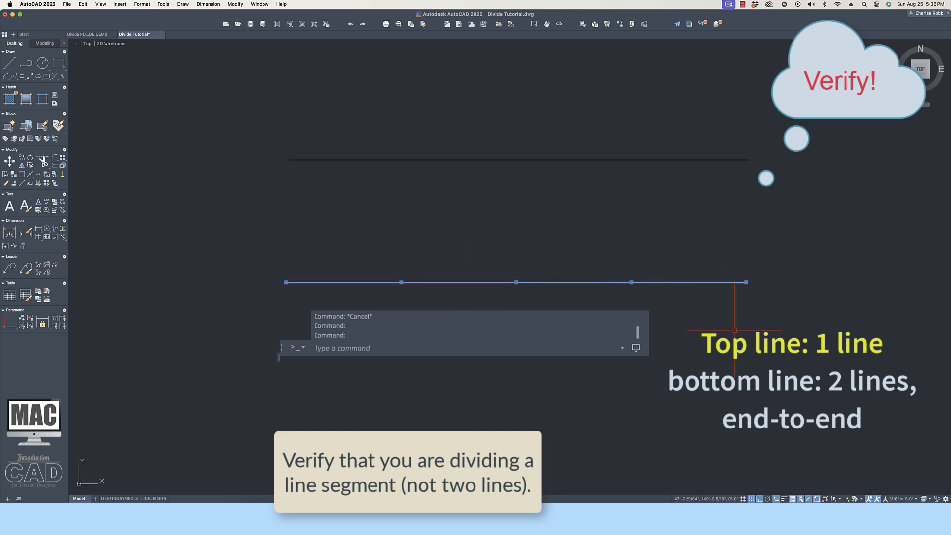
pyautogui.press('Escape')
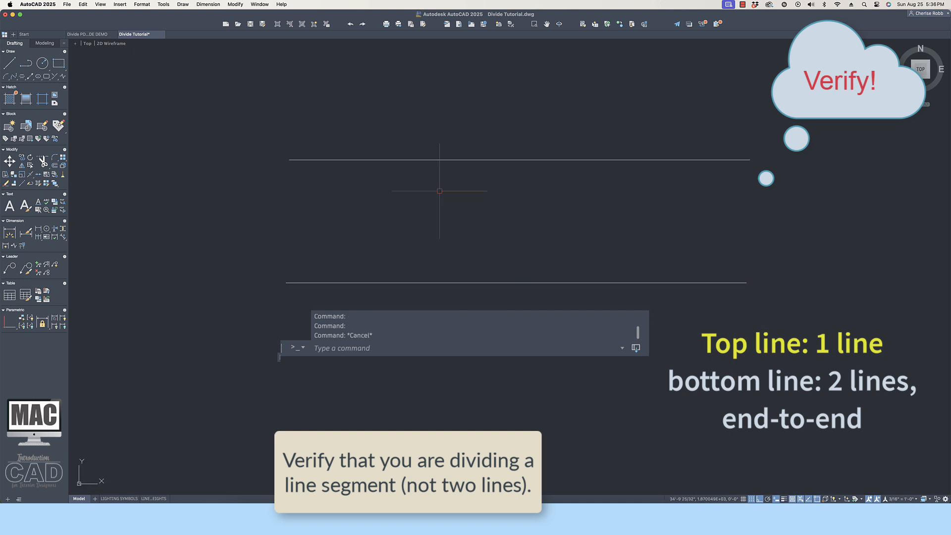
# Divide the upper line into 4 equal segments with the Divide command
pyautogui.write('divi')
pyautogui.press('Return')
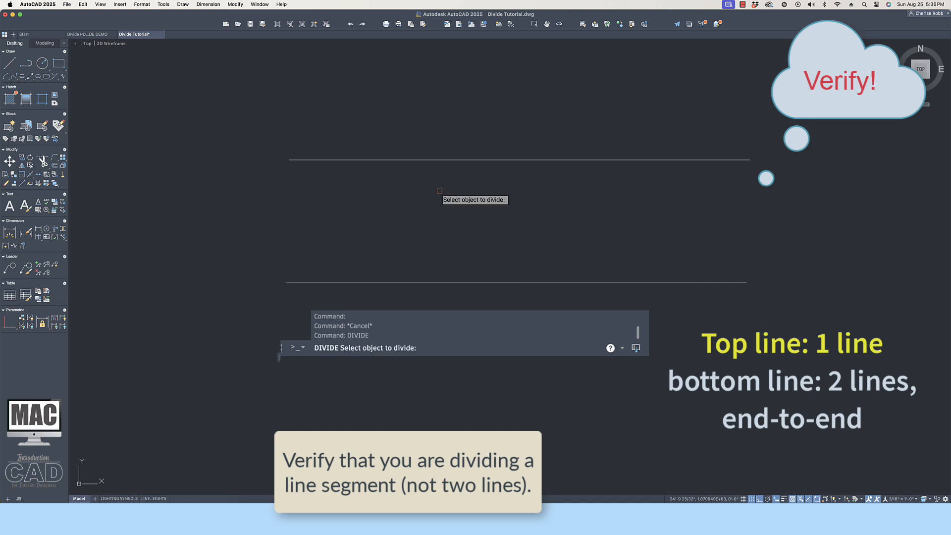
pyautogui.click(452, 159)
pyautogui.write('4')
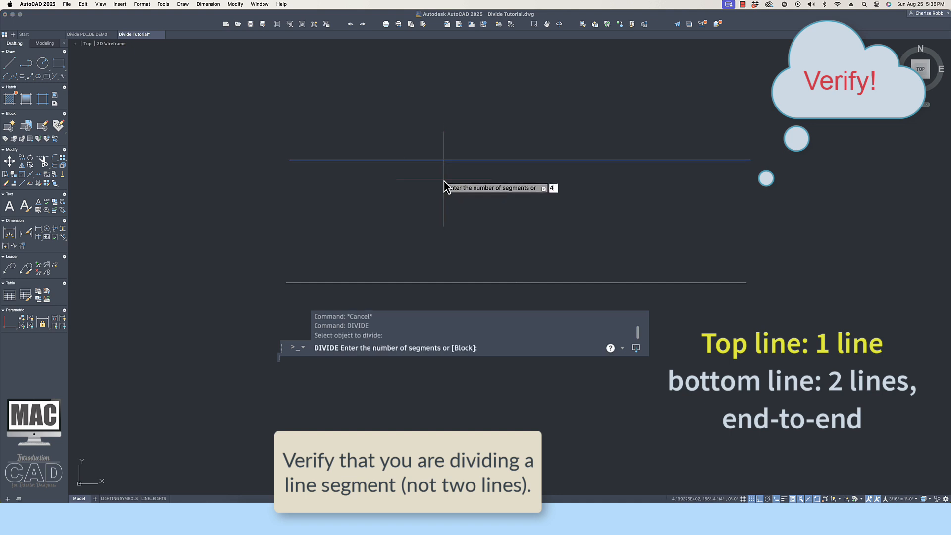
pyautogui.press('Return')
# Divide the left half of the lower line into 4 equal segments
pyautogui.press('Return')
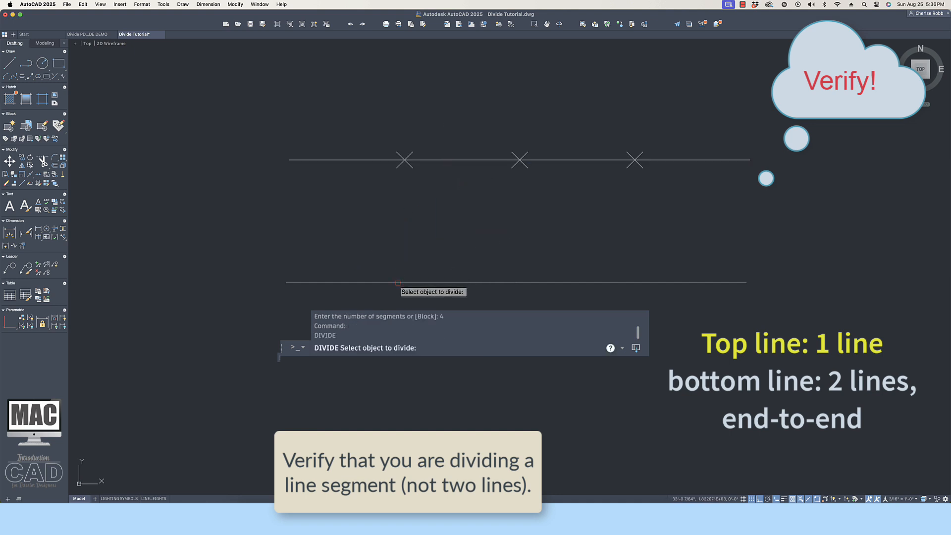
pyautogui.click(398, 283)
pyautogui.write('4')
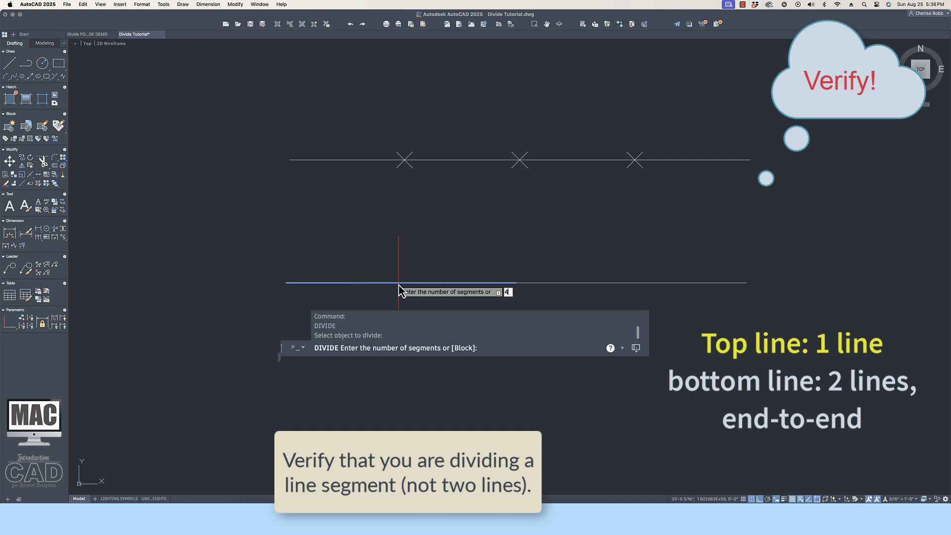
pyautogui.press('Return')
# Divide the right half of the lower line into 4 equal segments
pyautogui.press('Return')
pyautogui.click(606, 281)
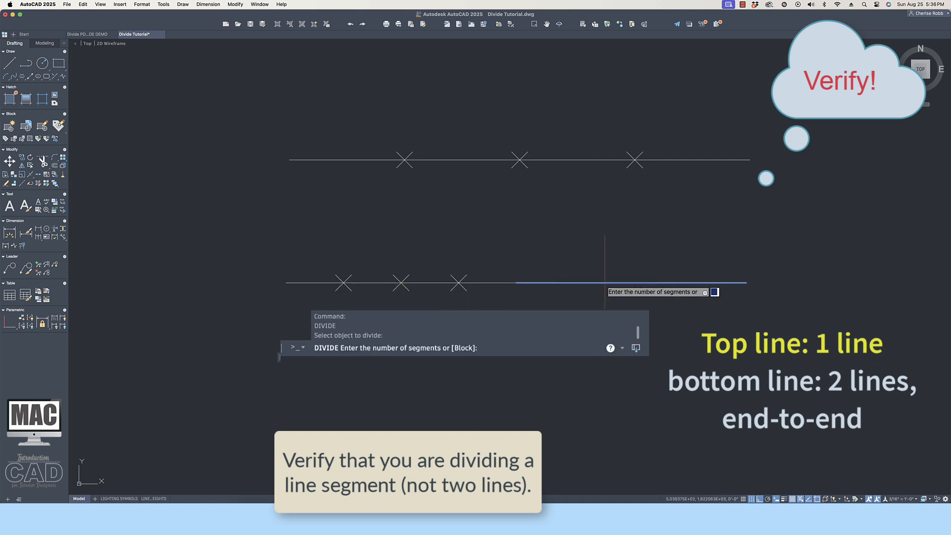
pyautogui.write('4')
pyautogui.press('Return')
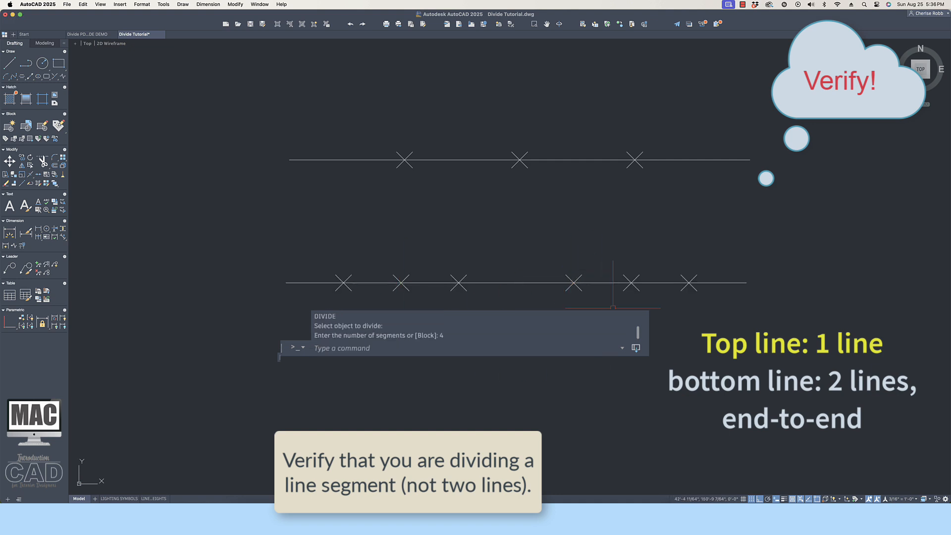